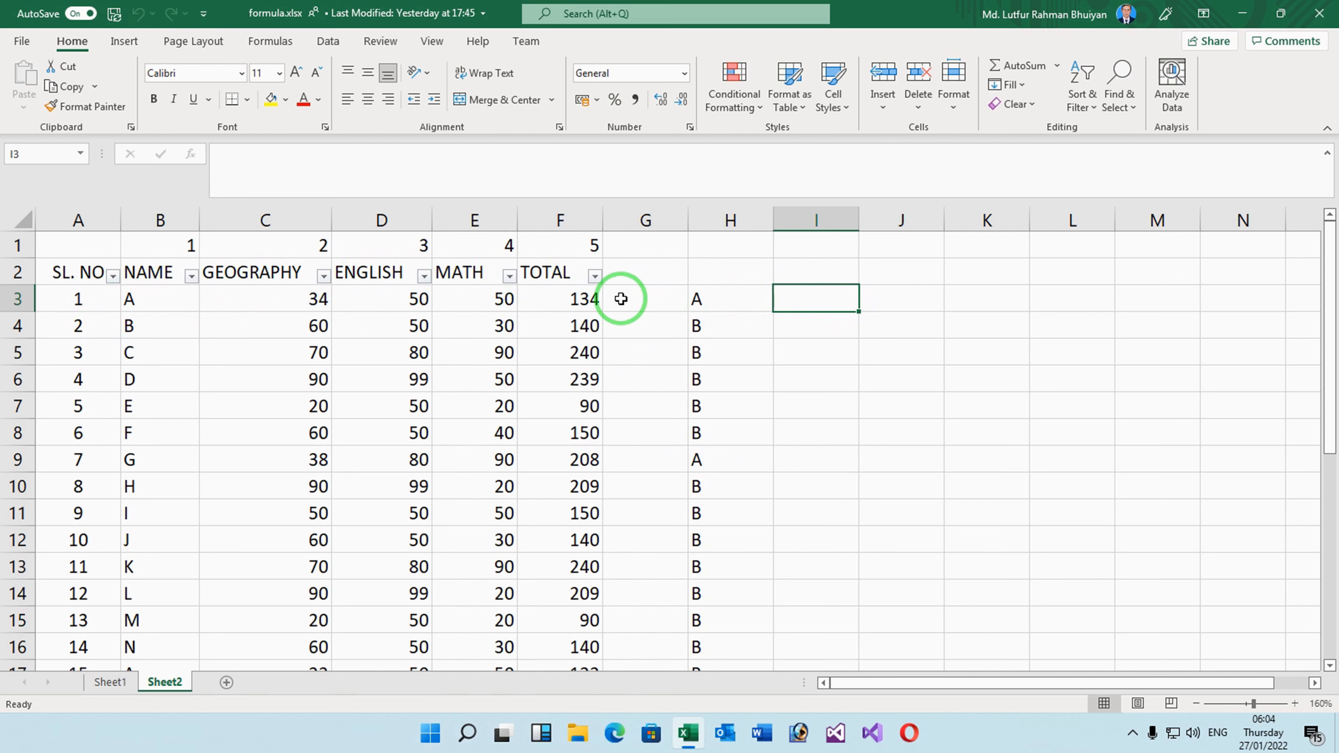
Enter the formula =AND(C3>30,D3>40) in cell I3 to test student A's Geography and English marks
click(824, 341)
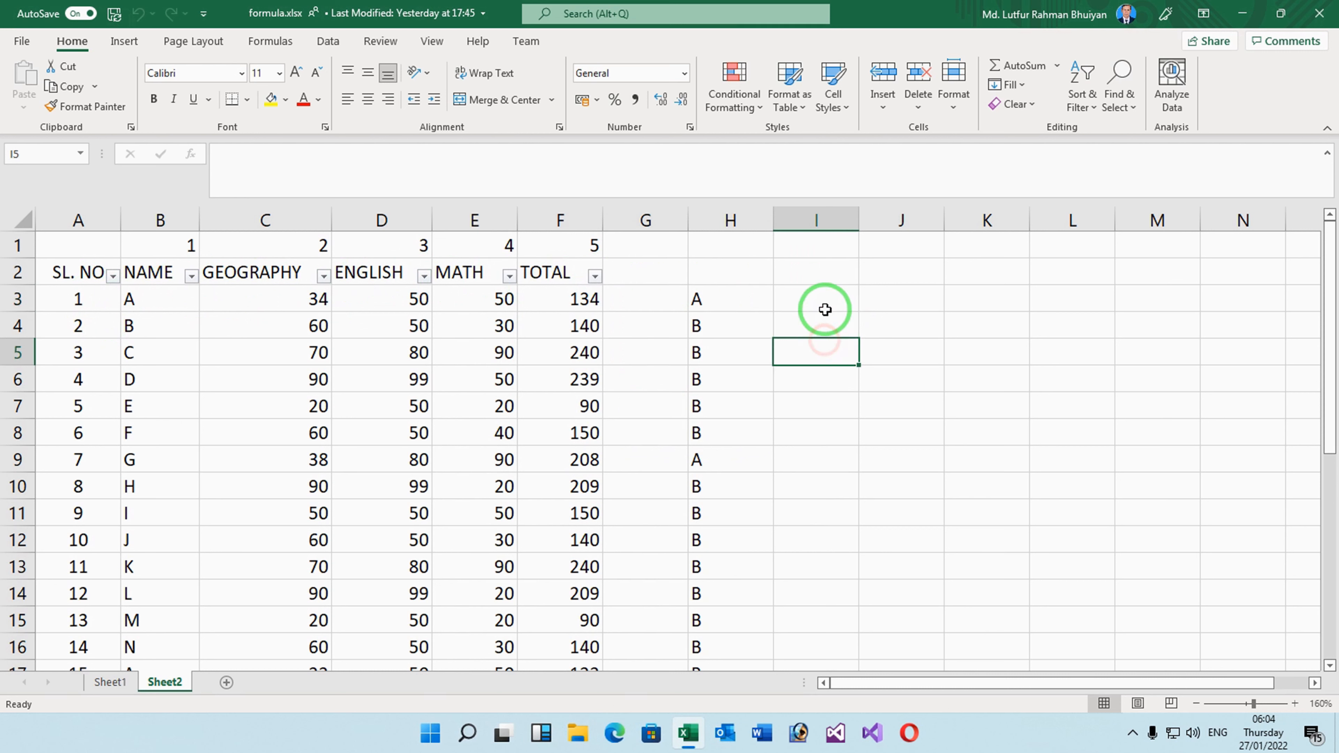
click(824, 302)
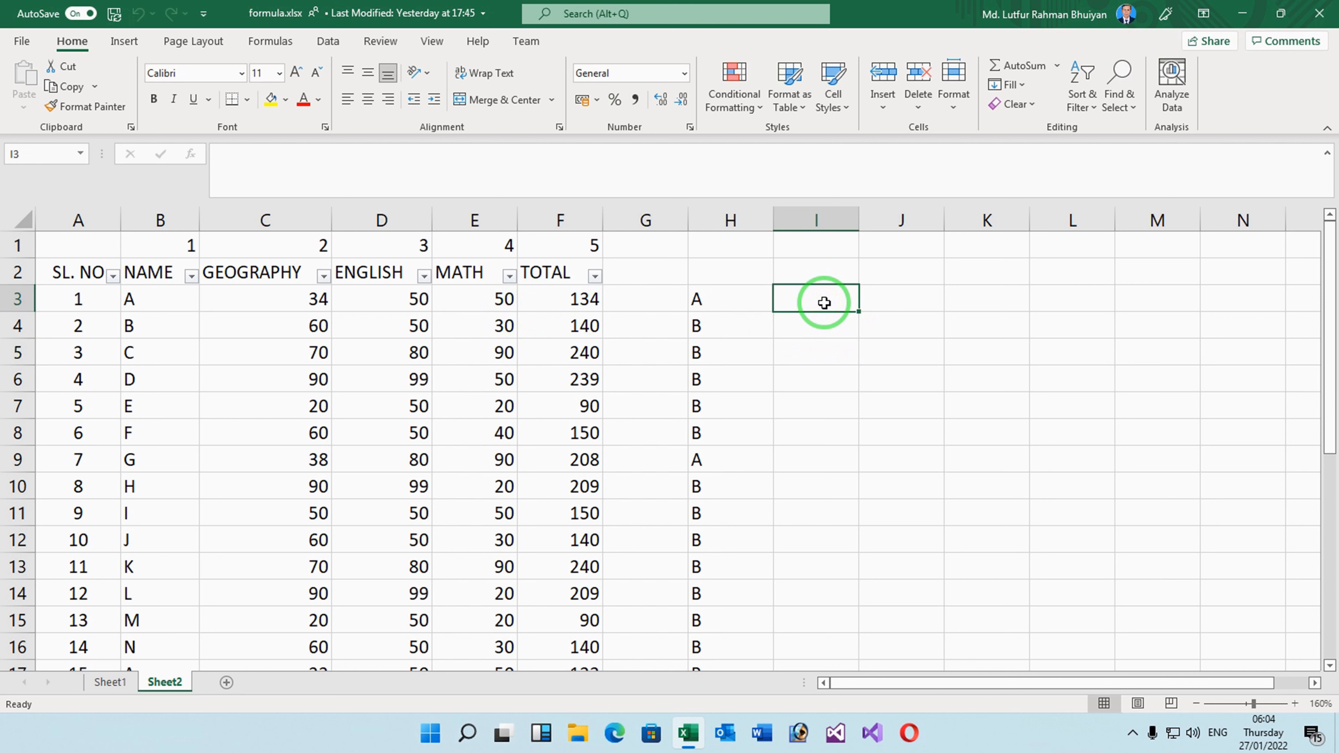
text(=)
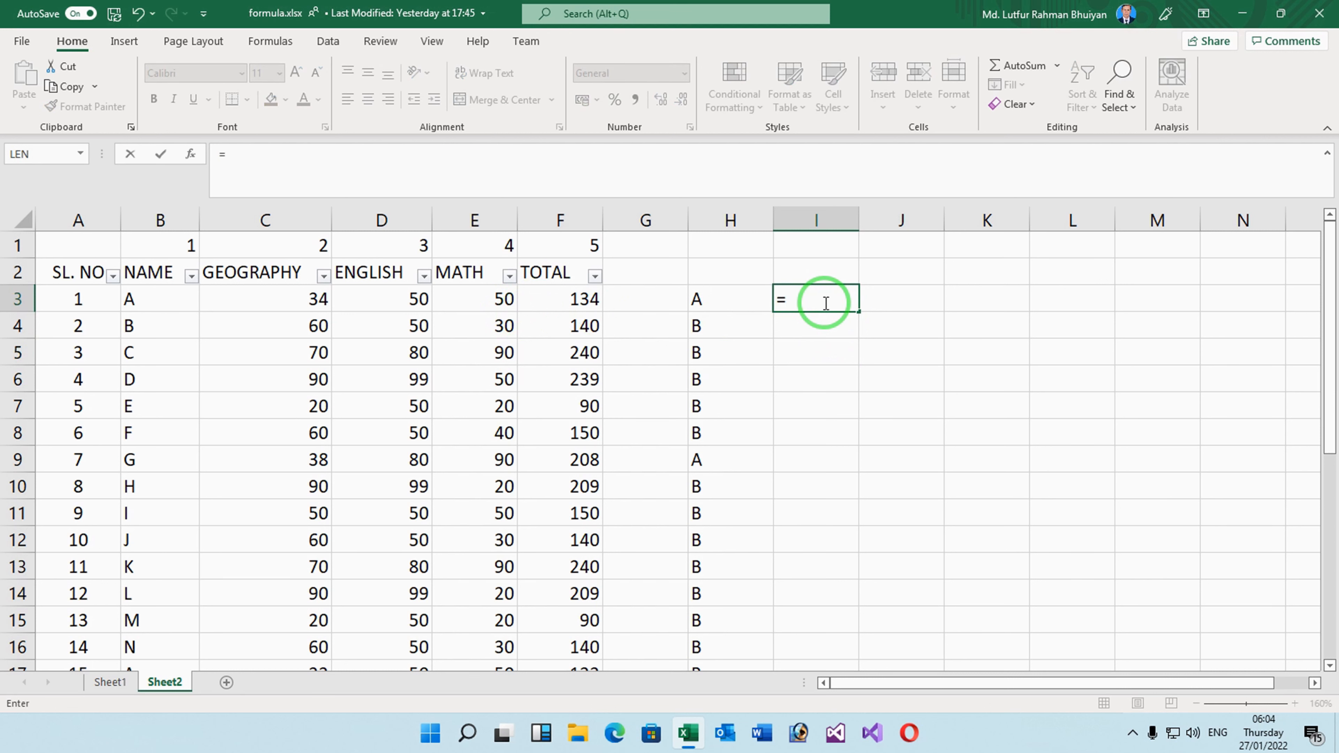
text(an)
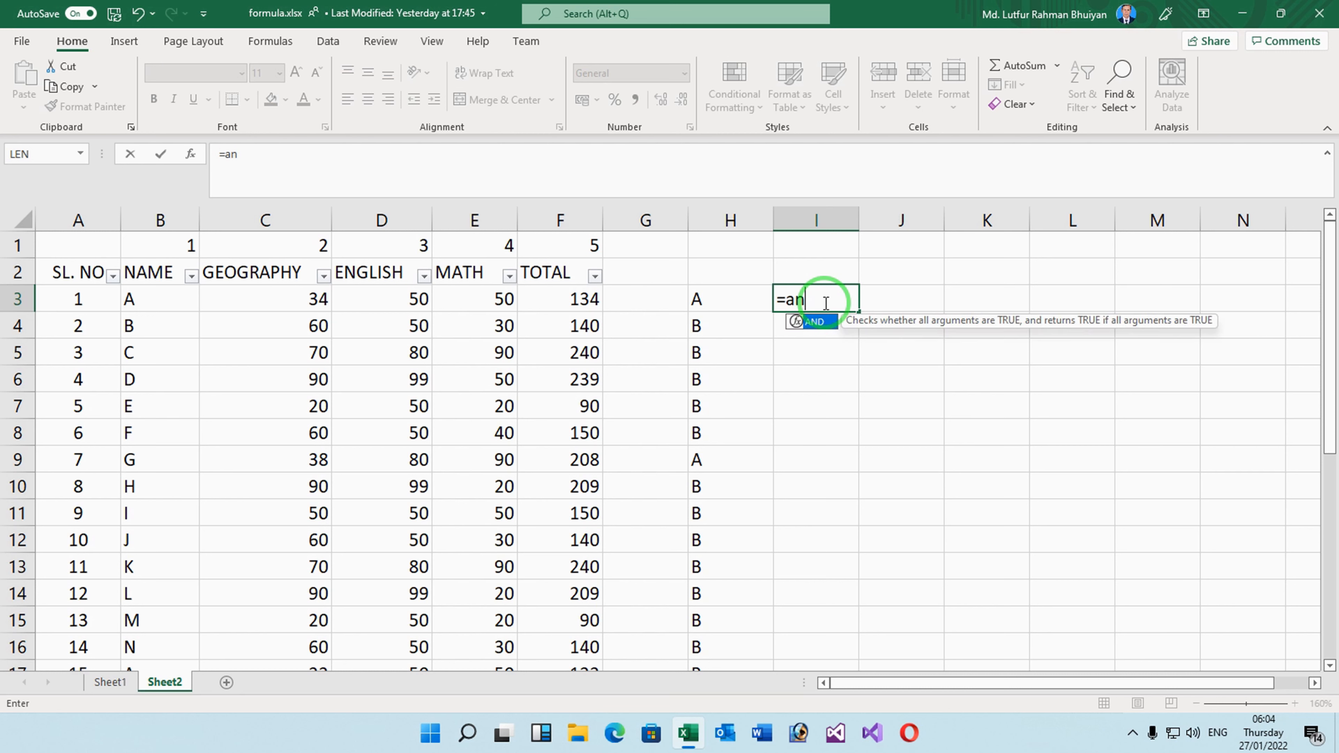
text(d()
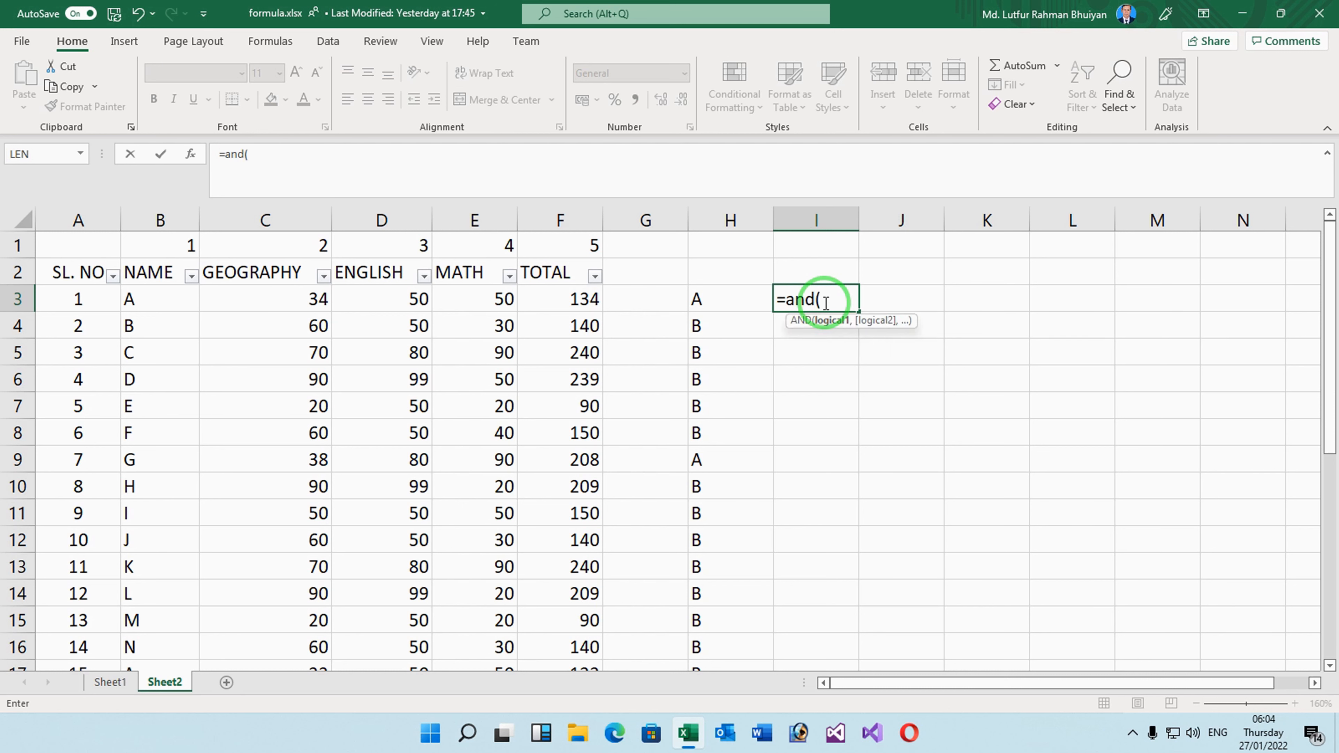
click(310, 302)
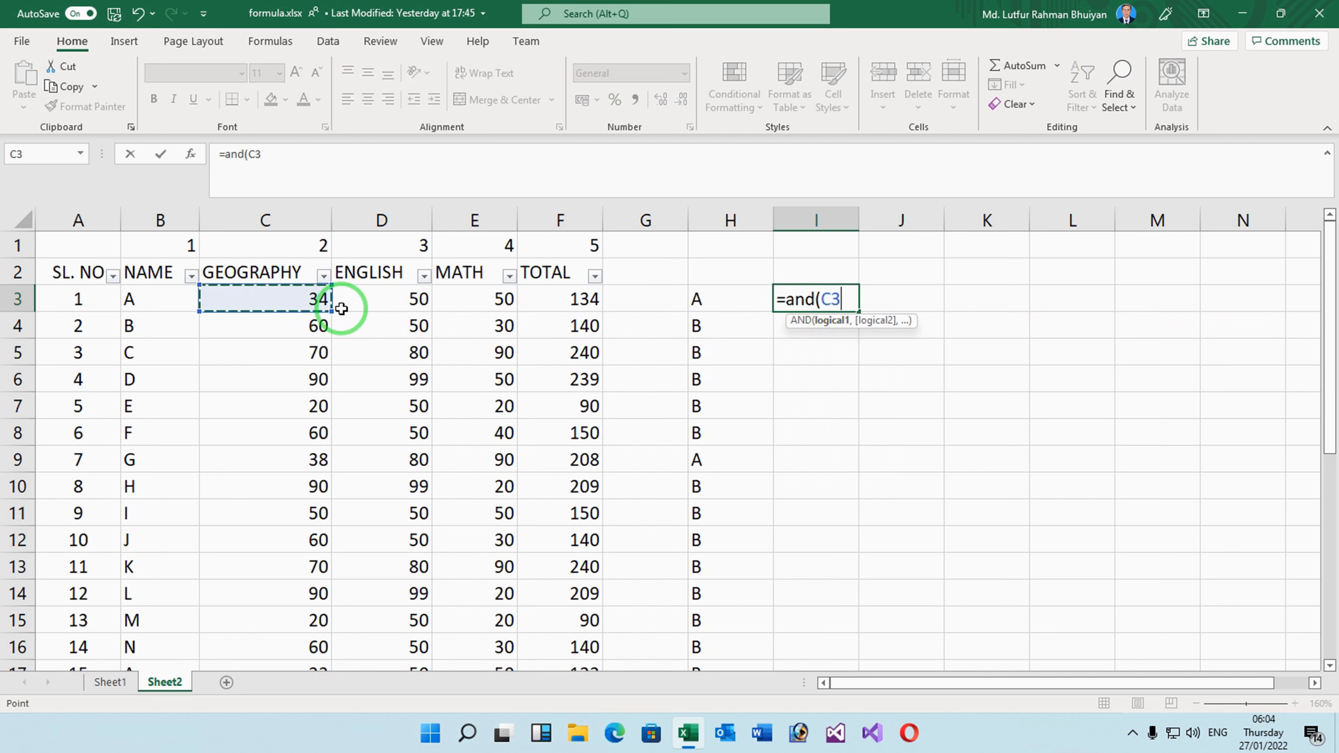
text(>30)
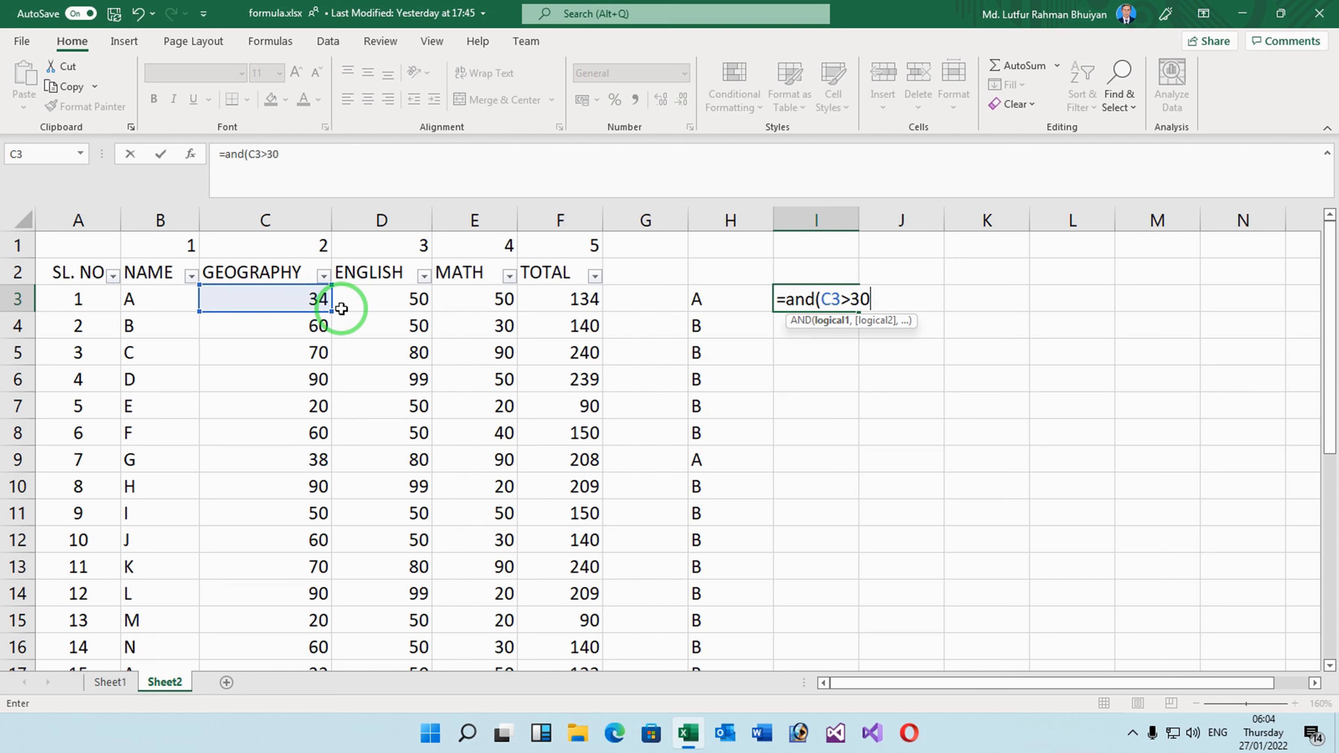
text(,)
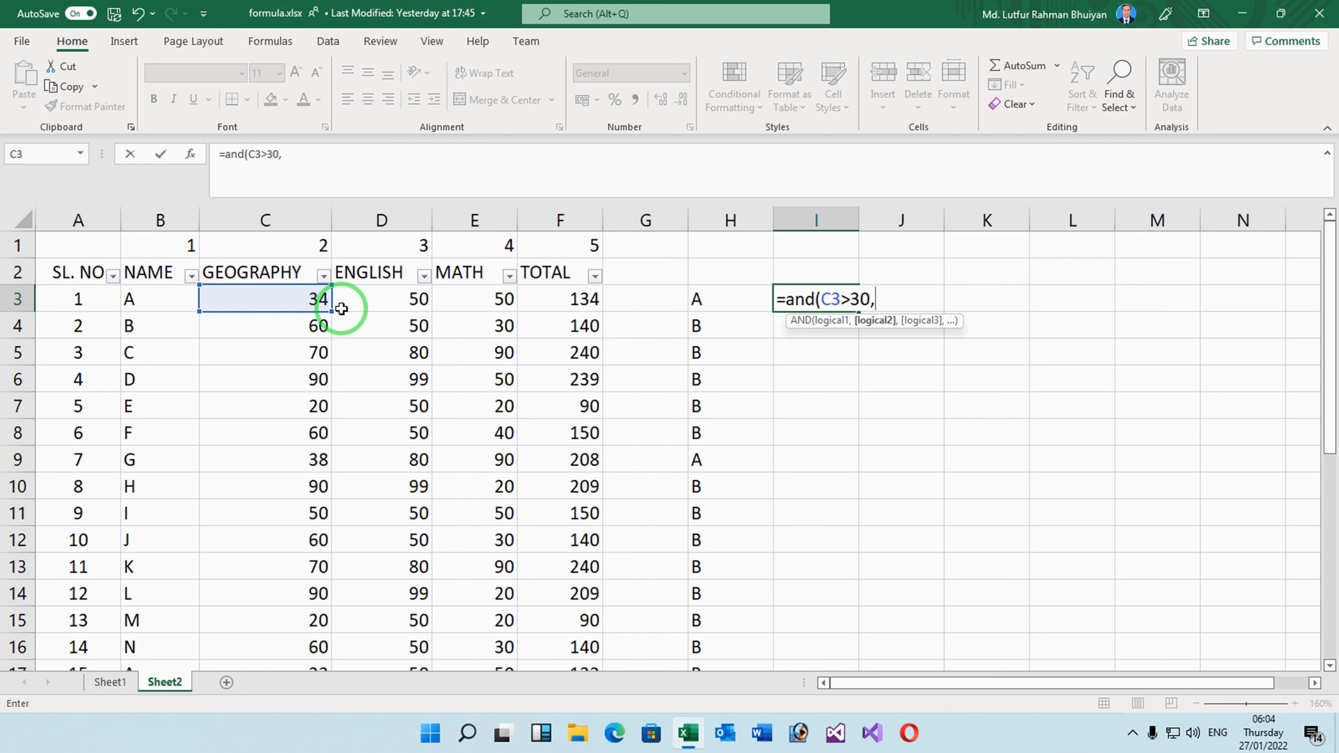
click(419, 299)
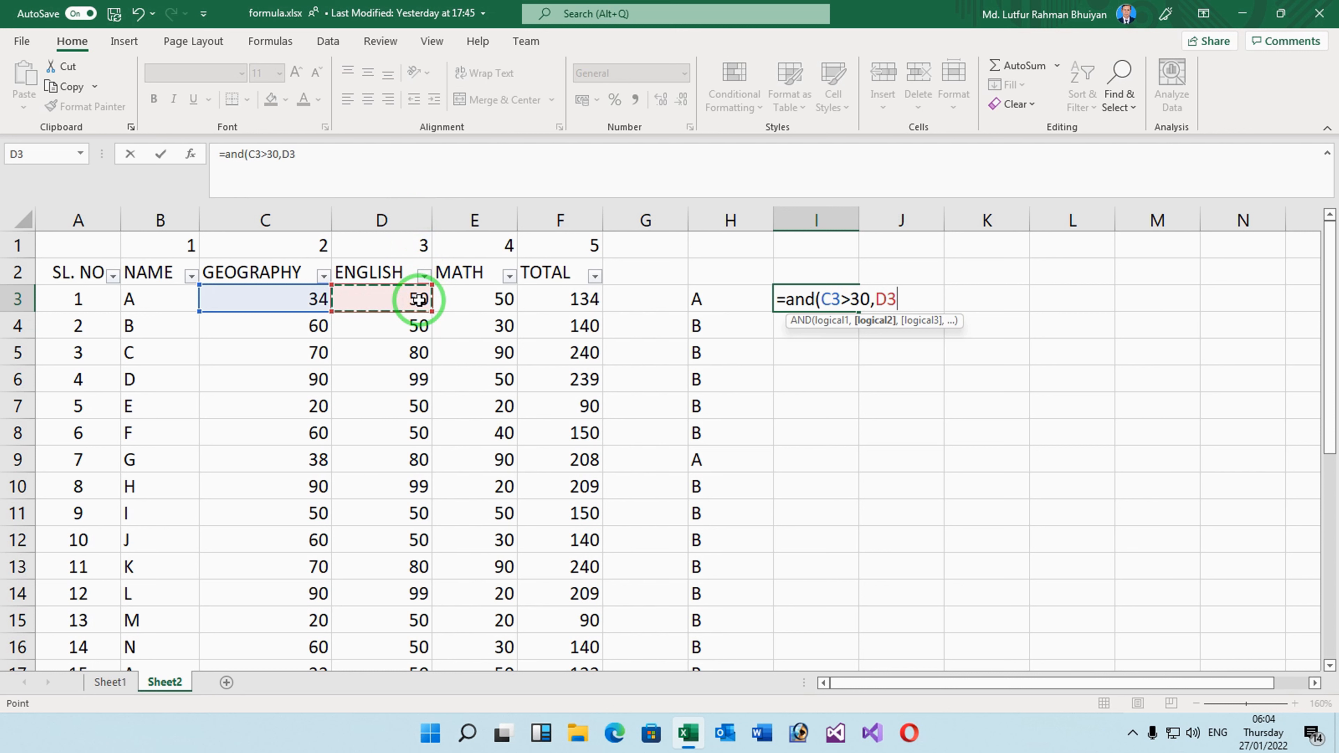
text(>40))
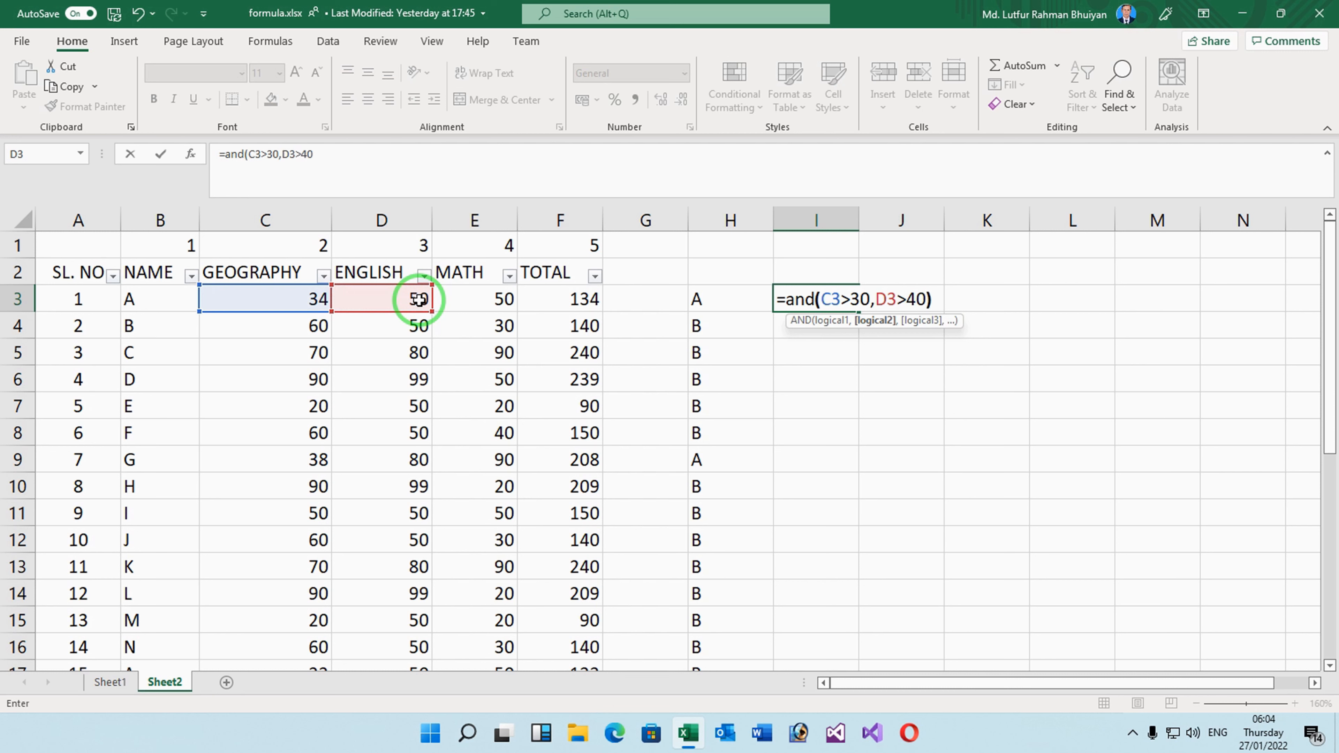
key(Return)
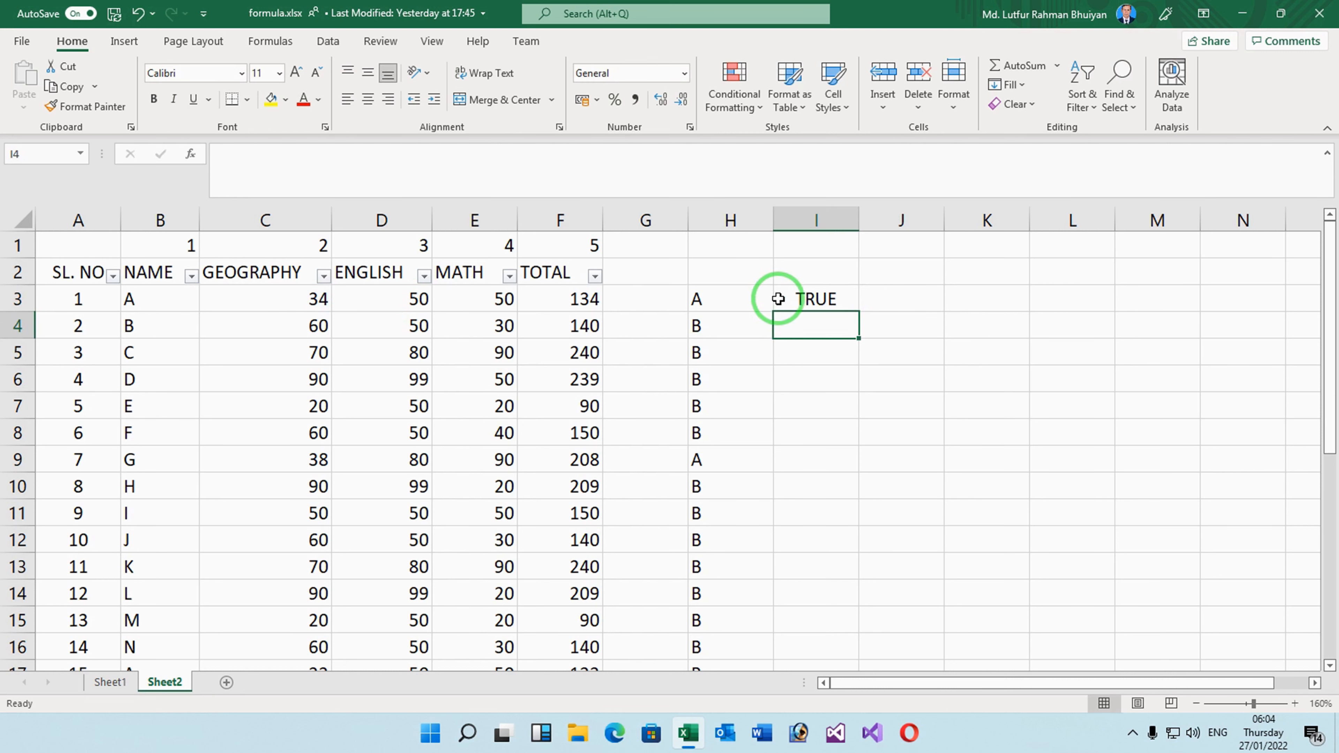
Change the second condition of the AND formula in I3 to D3<40 and check it against the English mark in D3
click(813, 298)
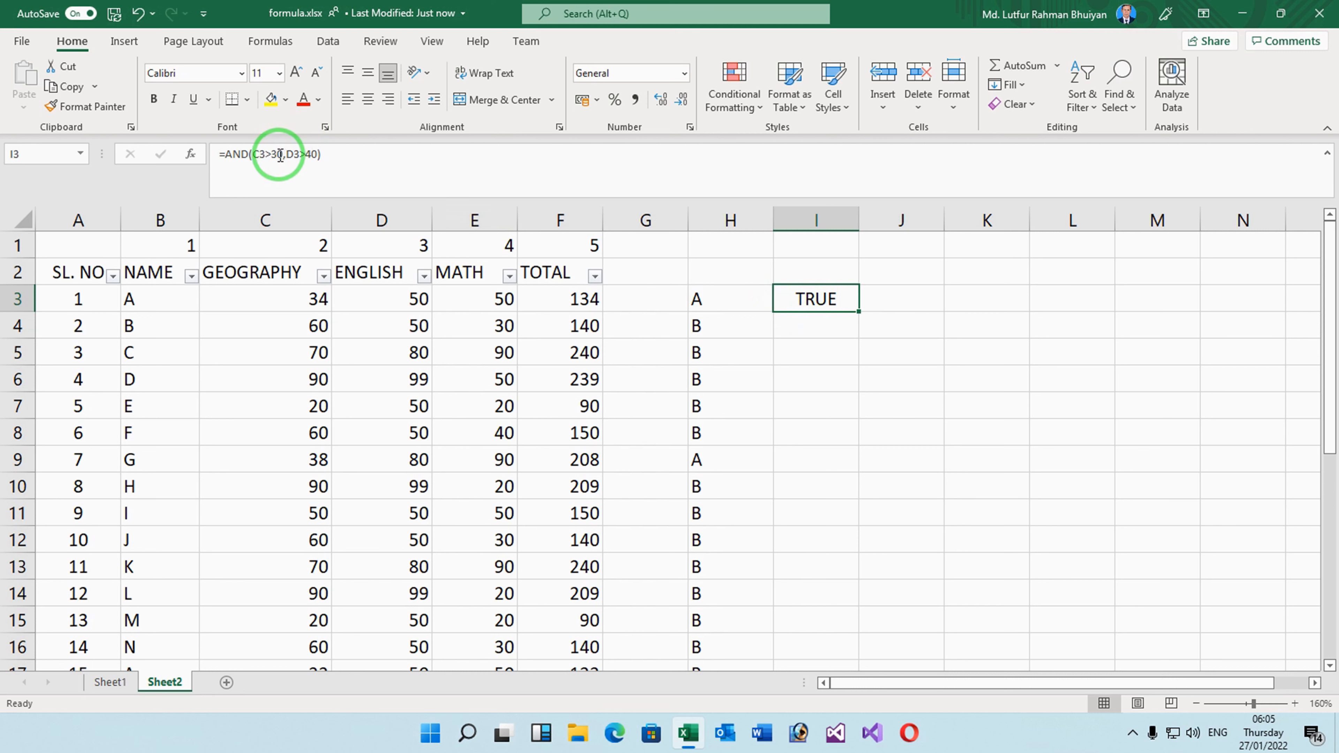
click(270, 154)
click(311, 154)
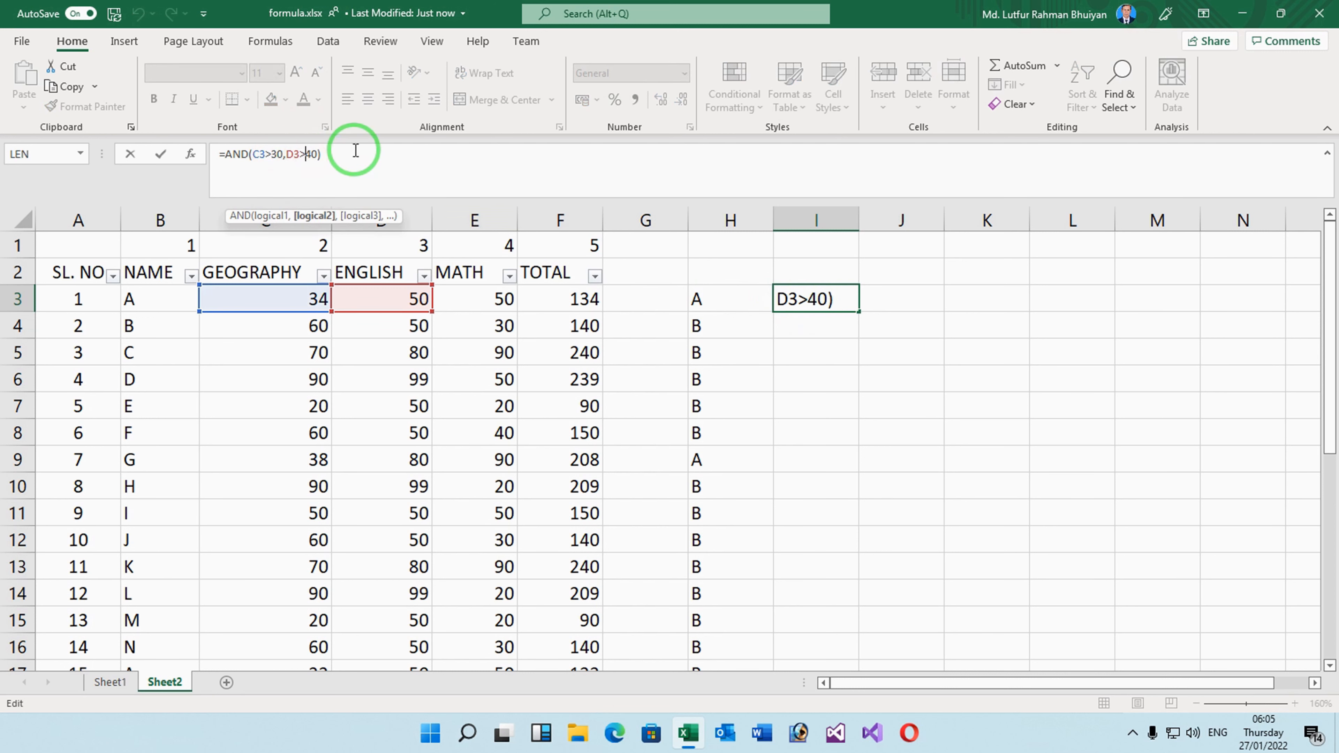
key(BackSpace)
text(<)
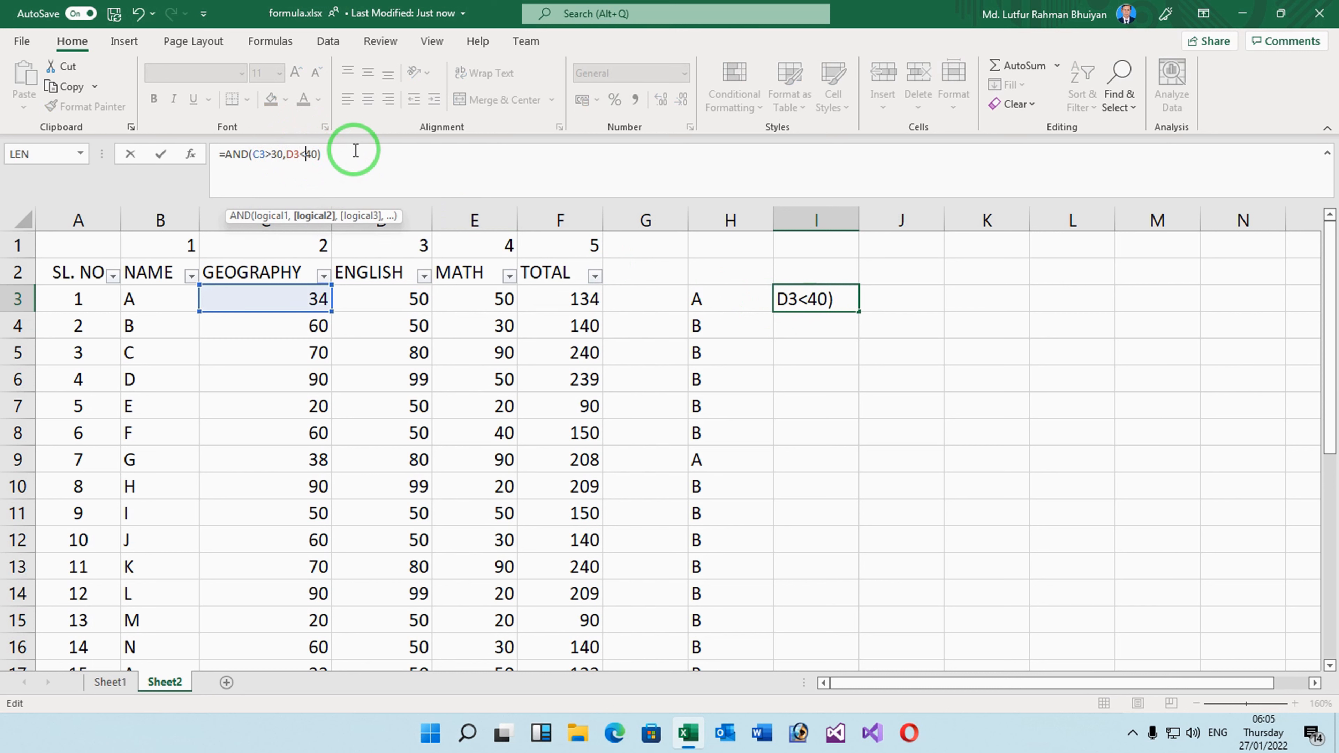
key(Return)
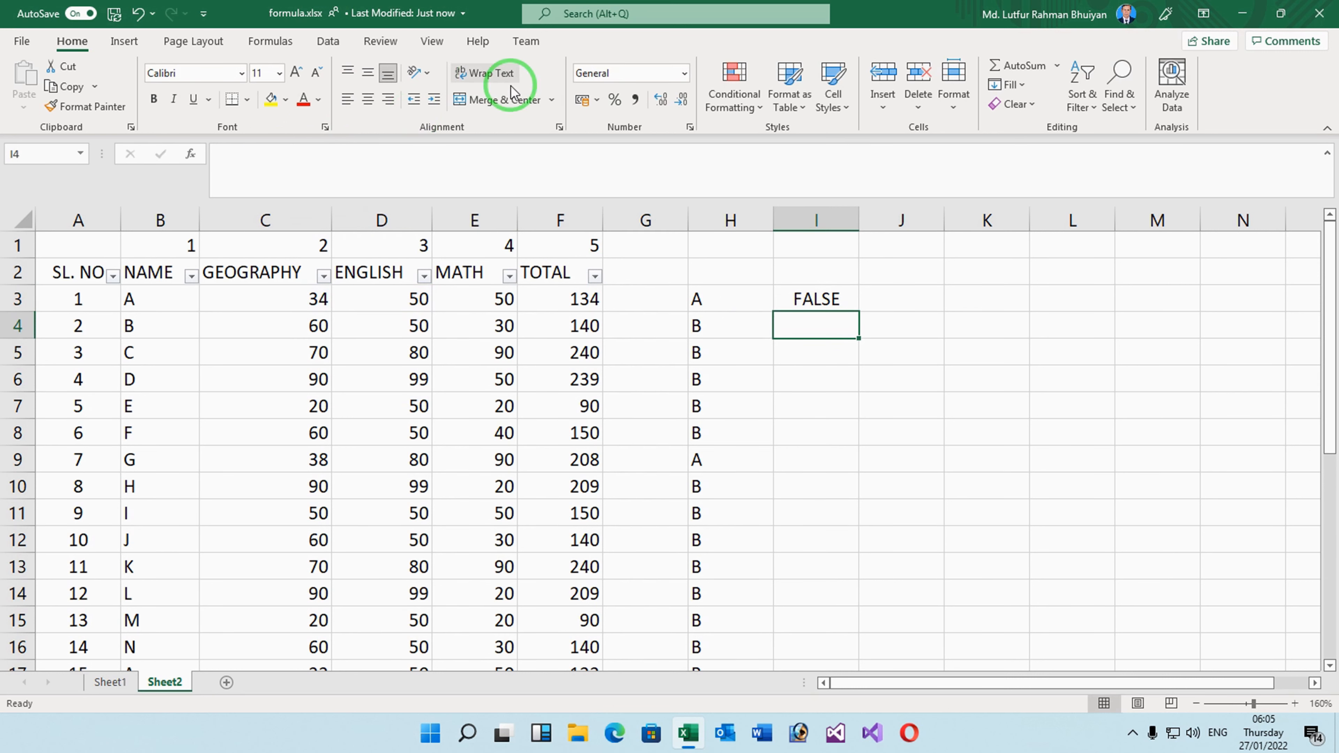
click(807, 299)
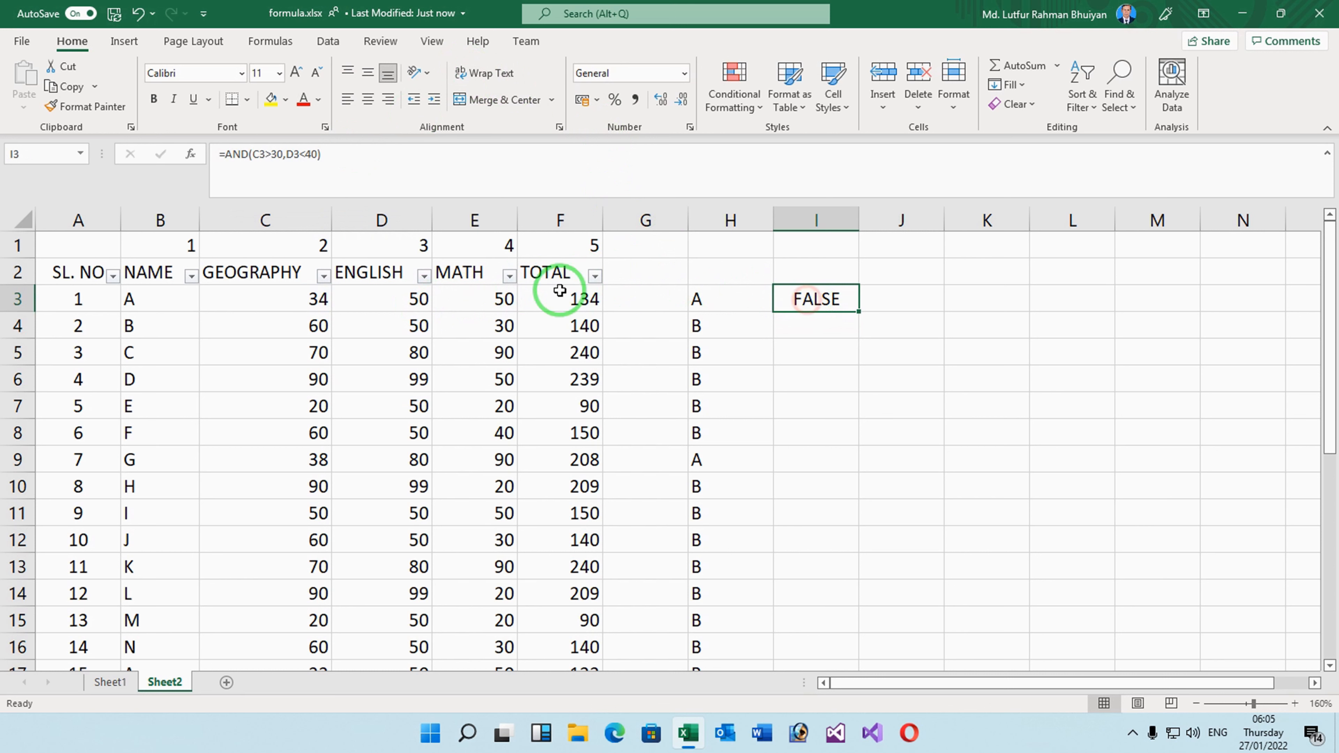
click(419, 298)
click(838, 298)
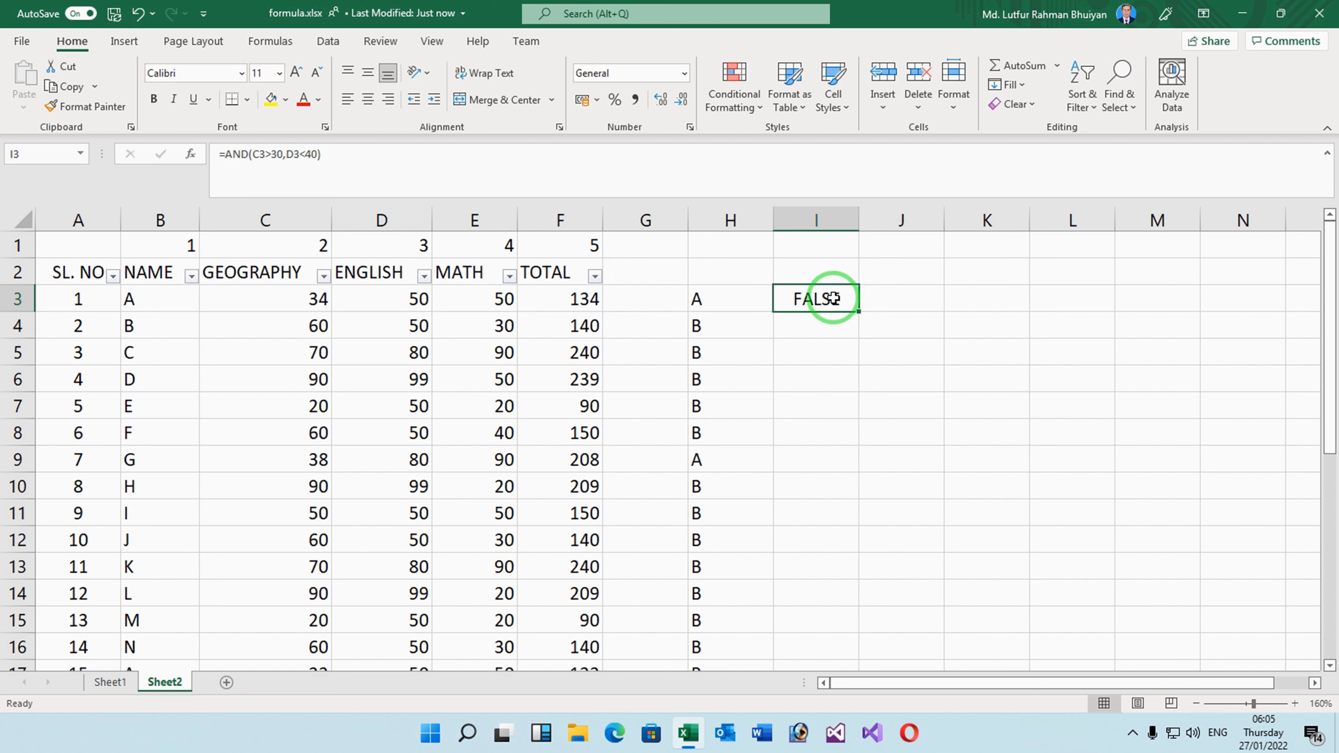
Dismiss the advertisement popup and try to enter =if(F4>100,F4<200,"Over","Less")) in cell I4
click(822, 324)
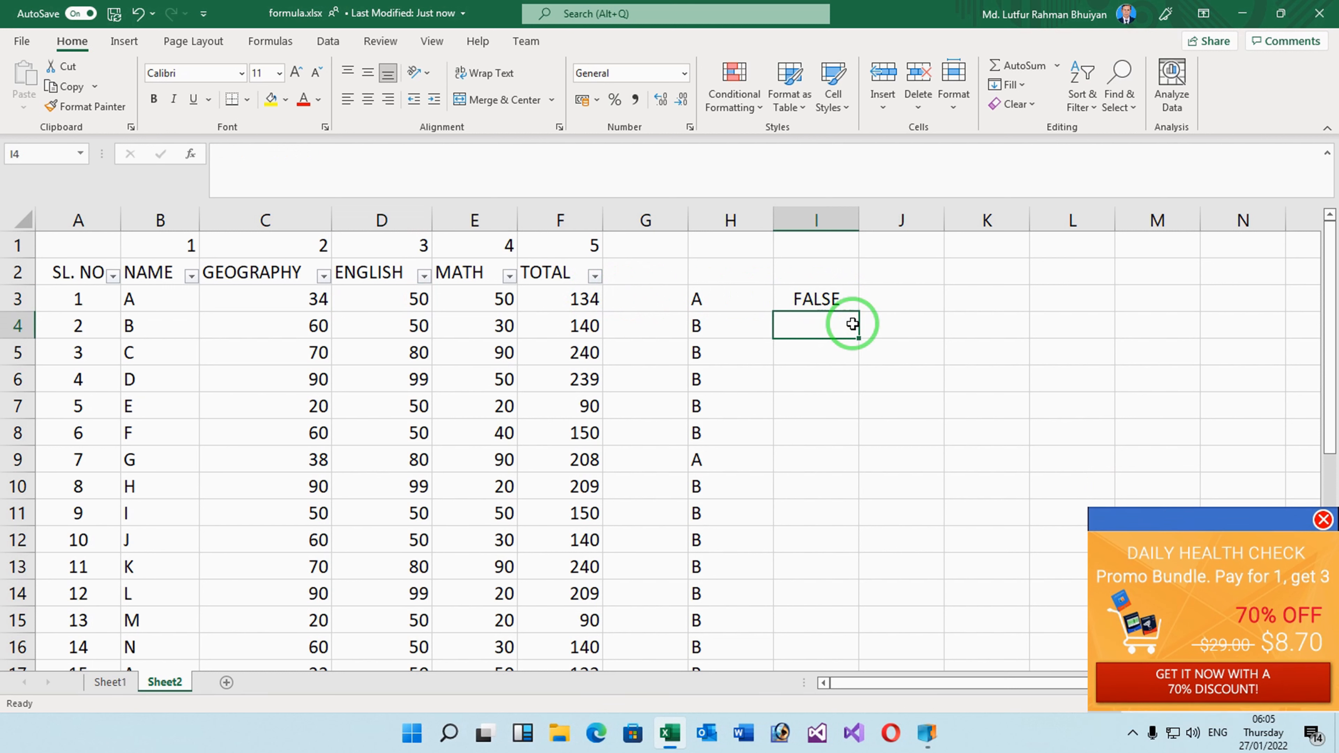
click(1323, 520)
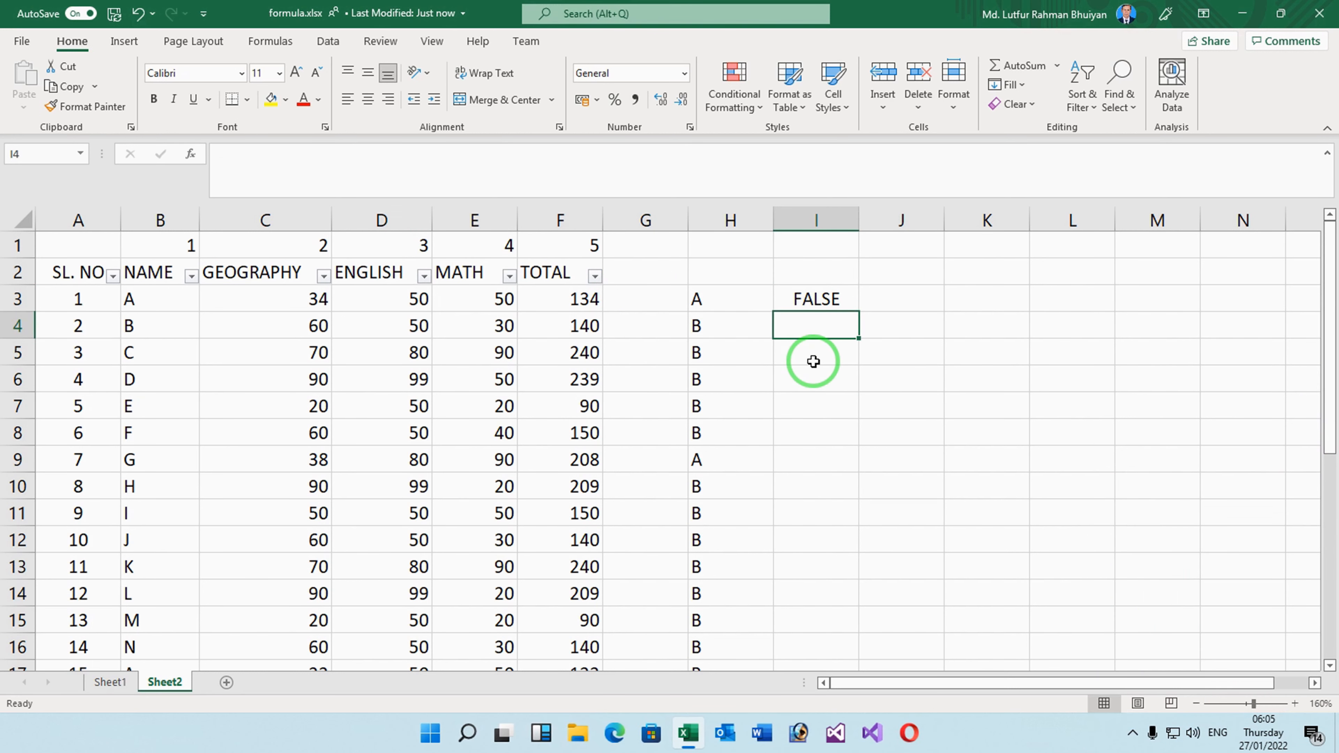
text(=)
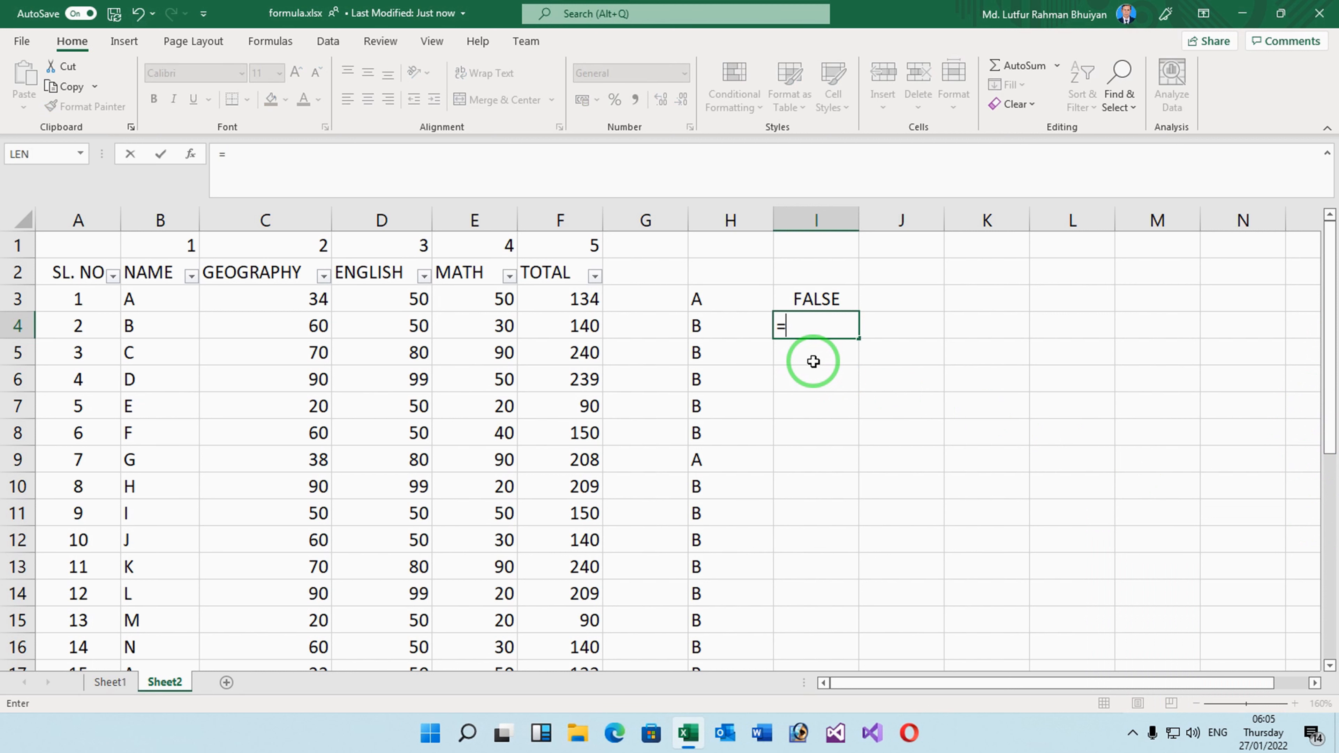
text(if)
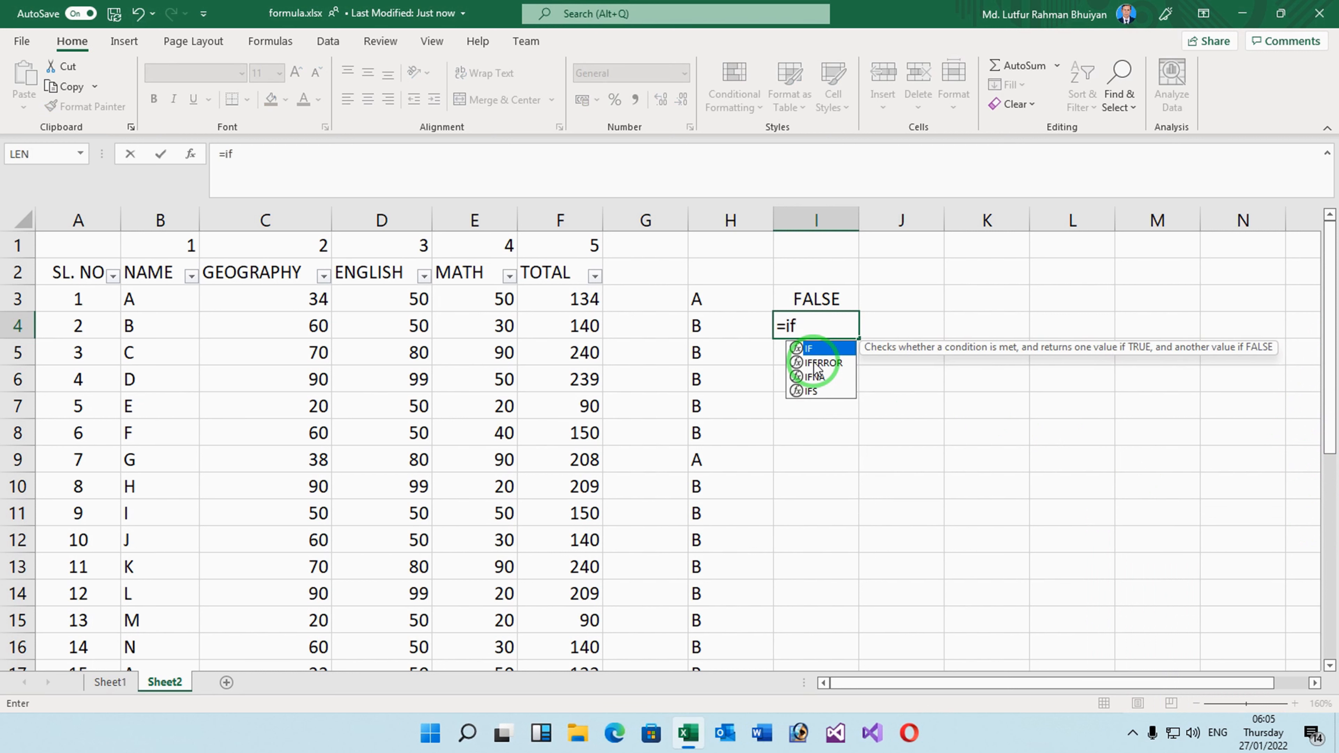
text(()
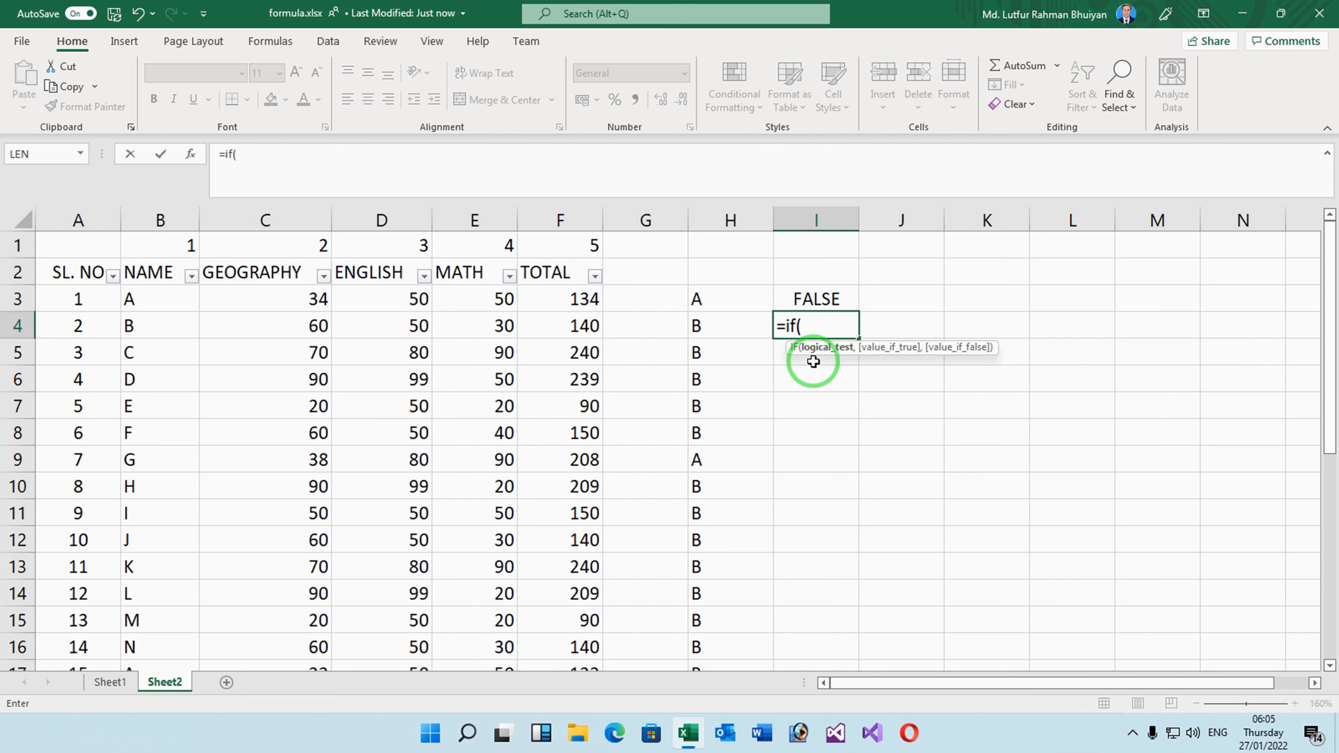
click(584, 328)
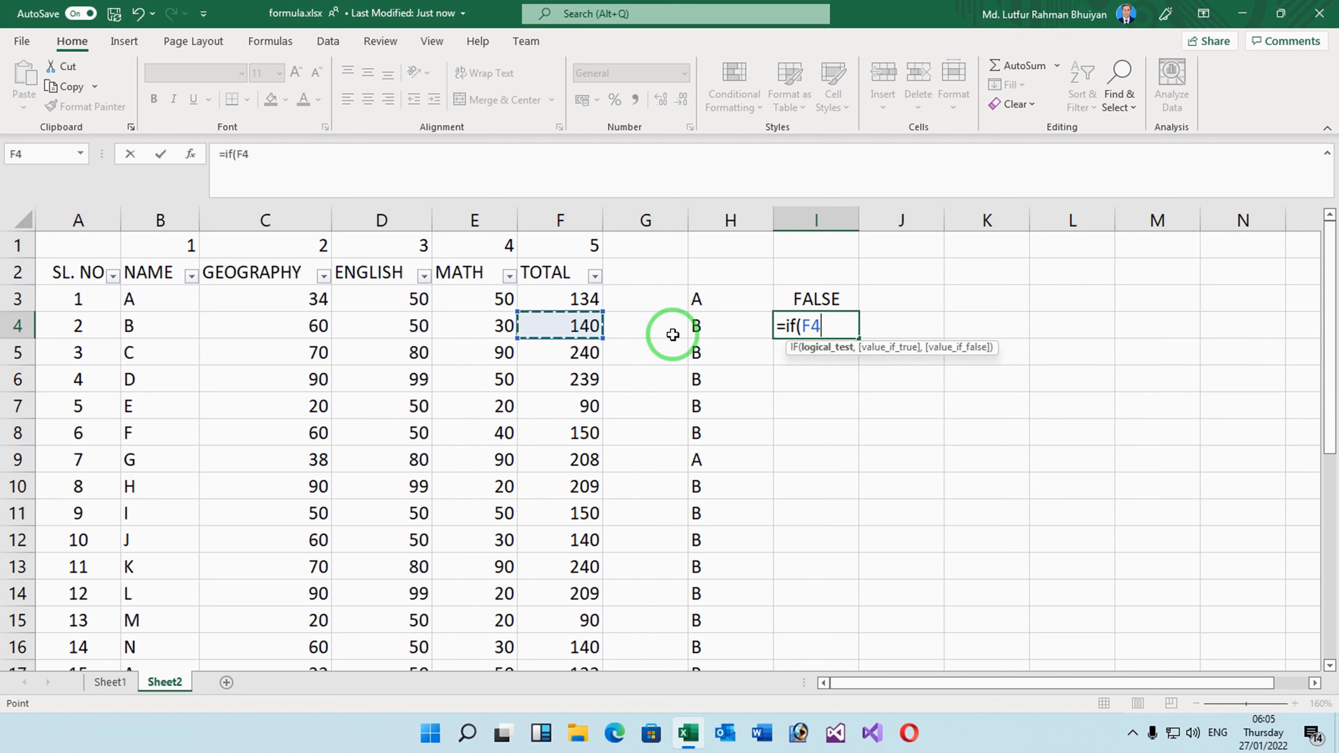
text(>100,)
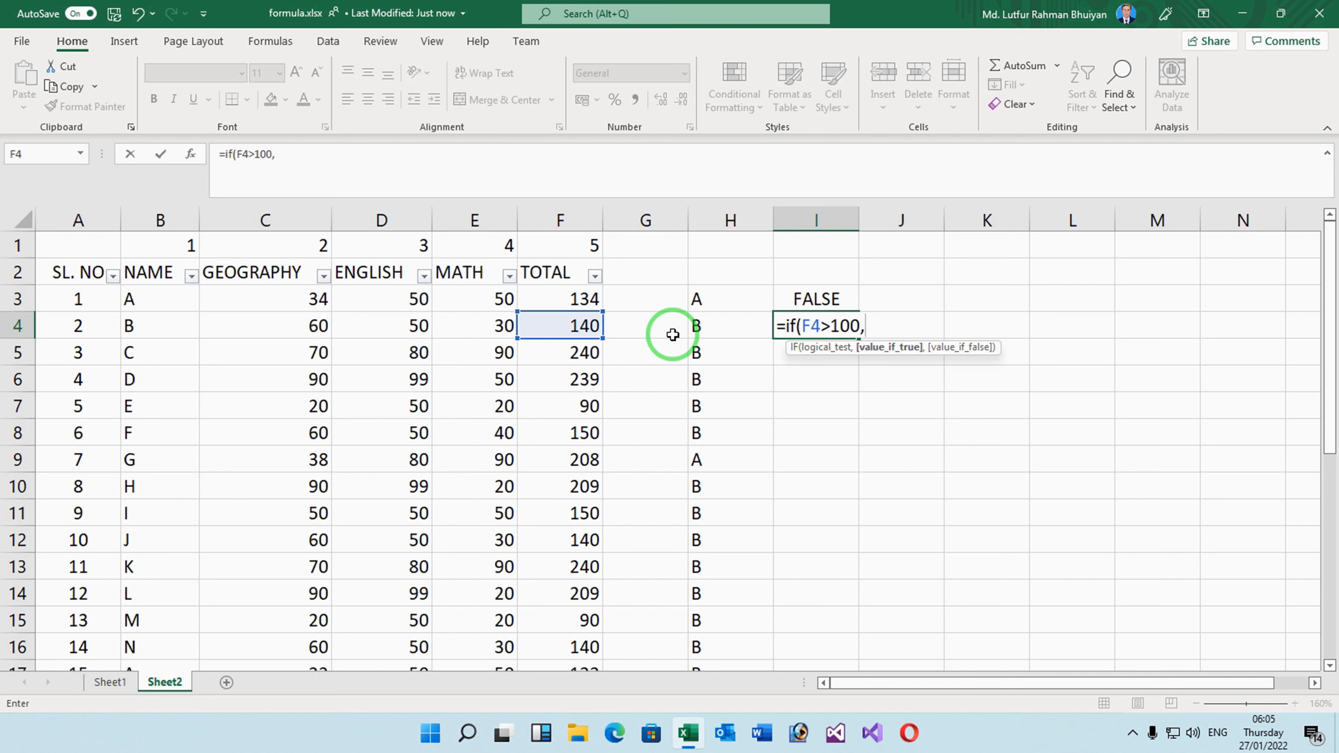
click(586, 325)
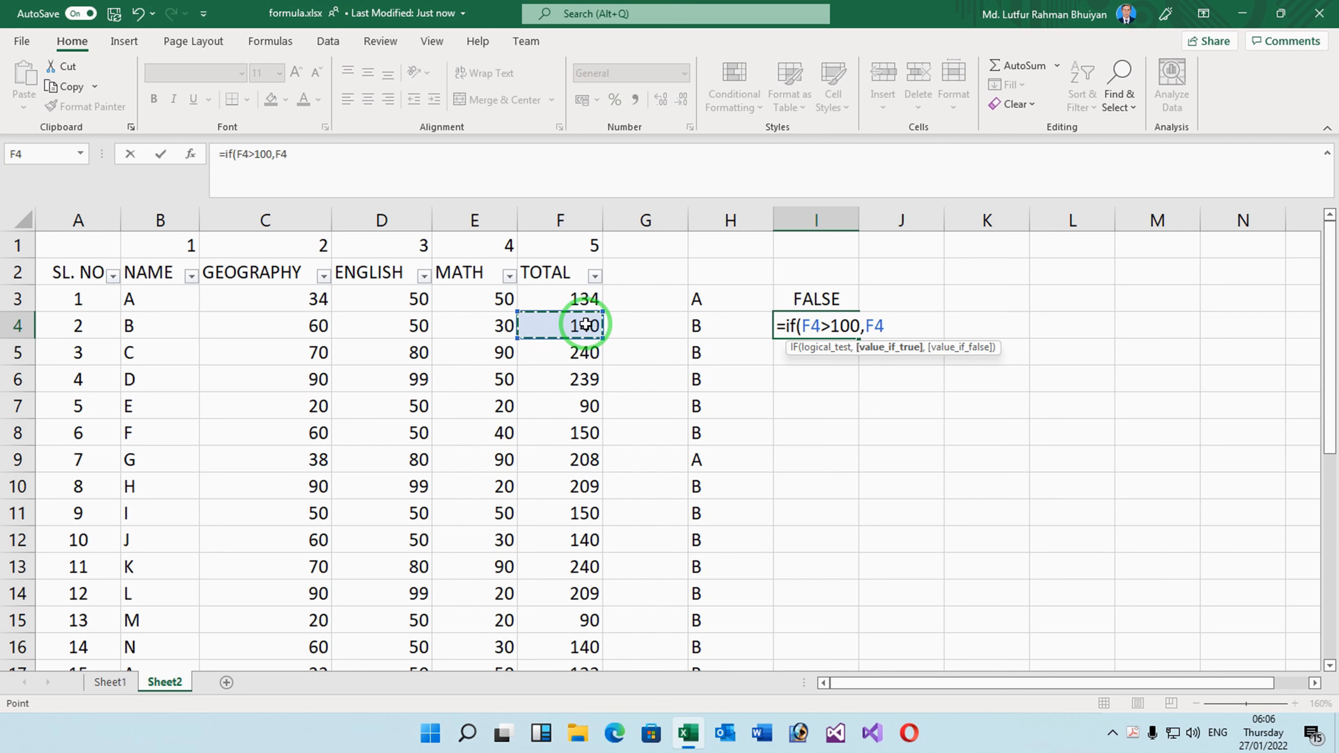
text(<)
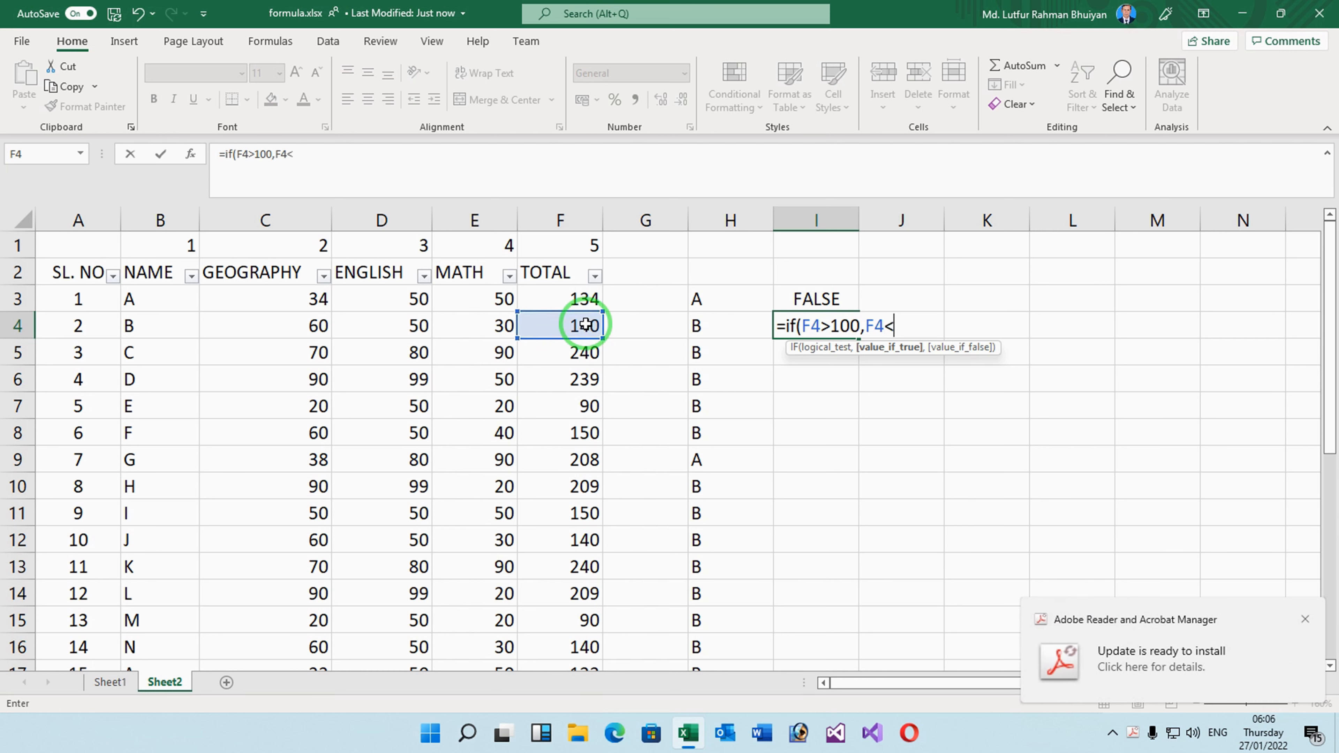
text(200,)
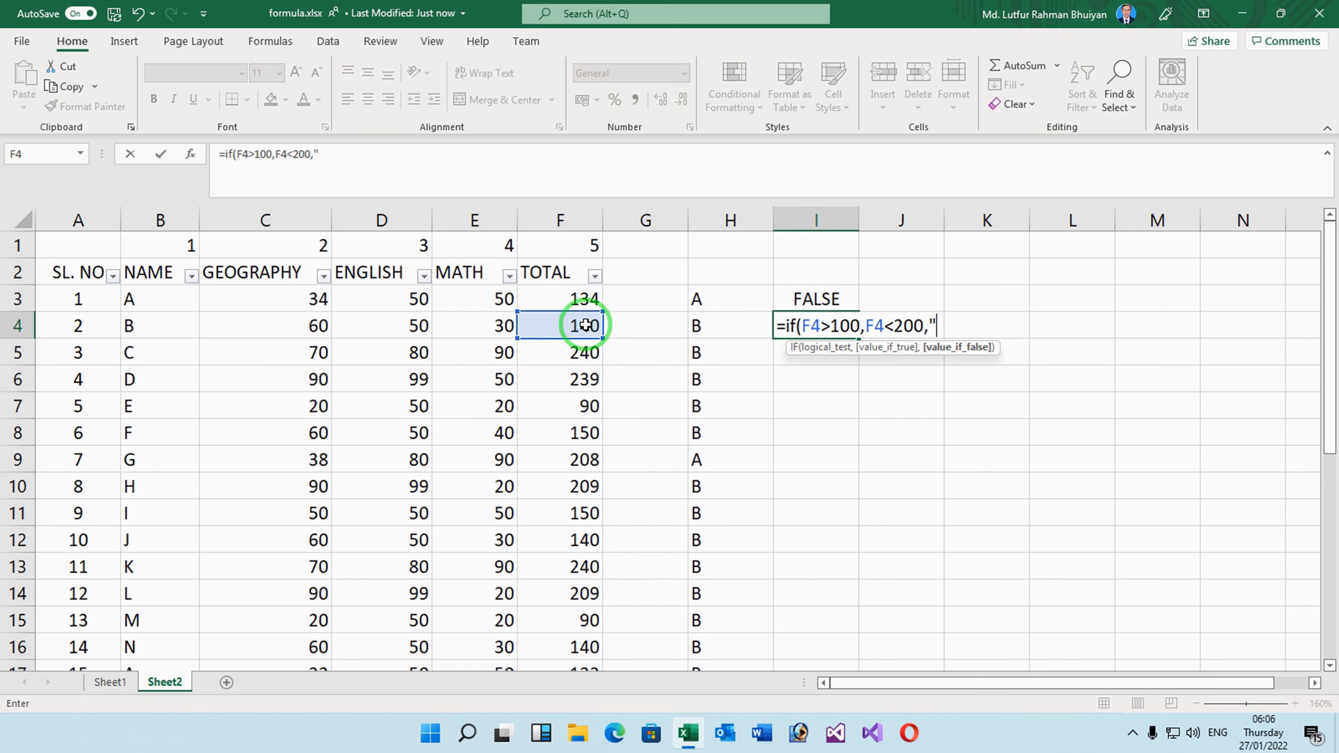
text(Over",)
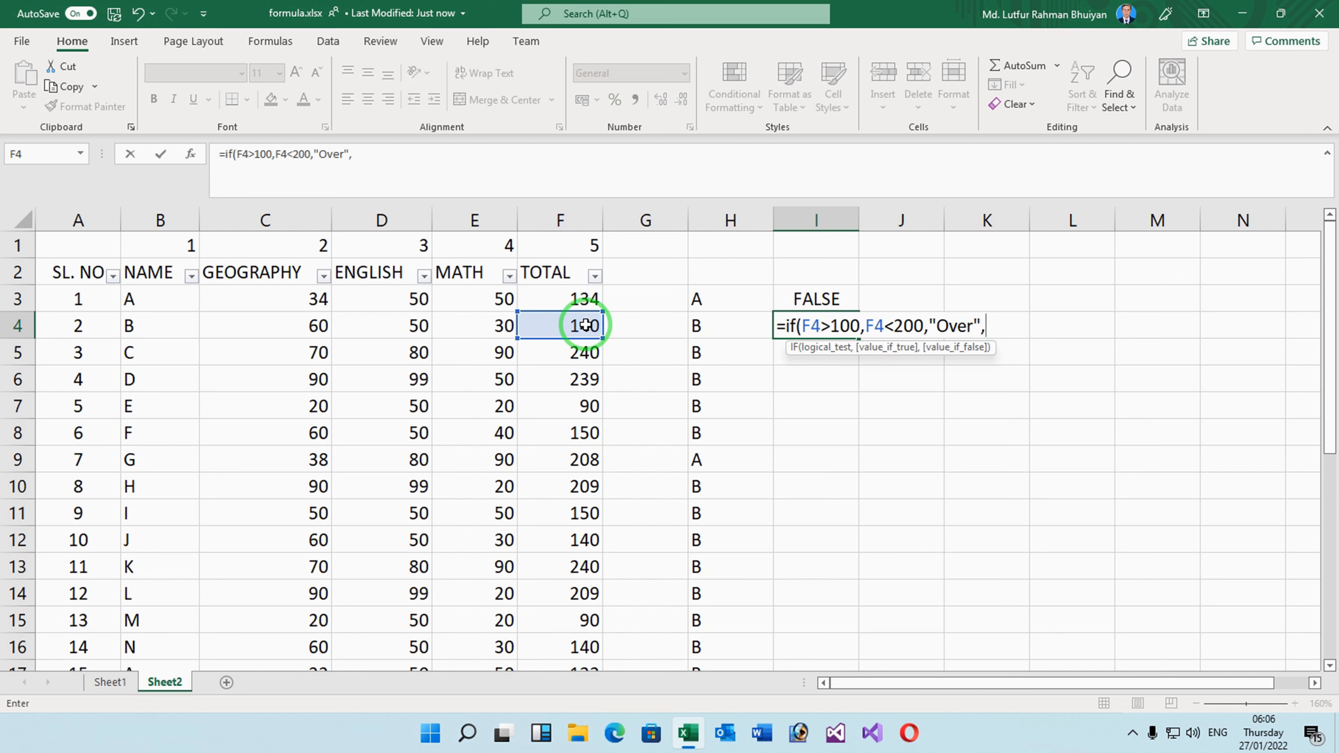
text("Less")))
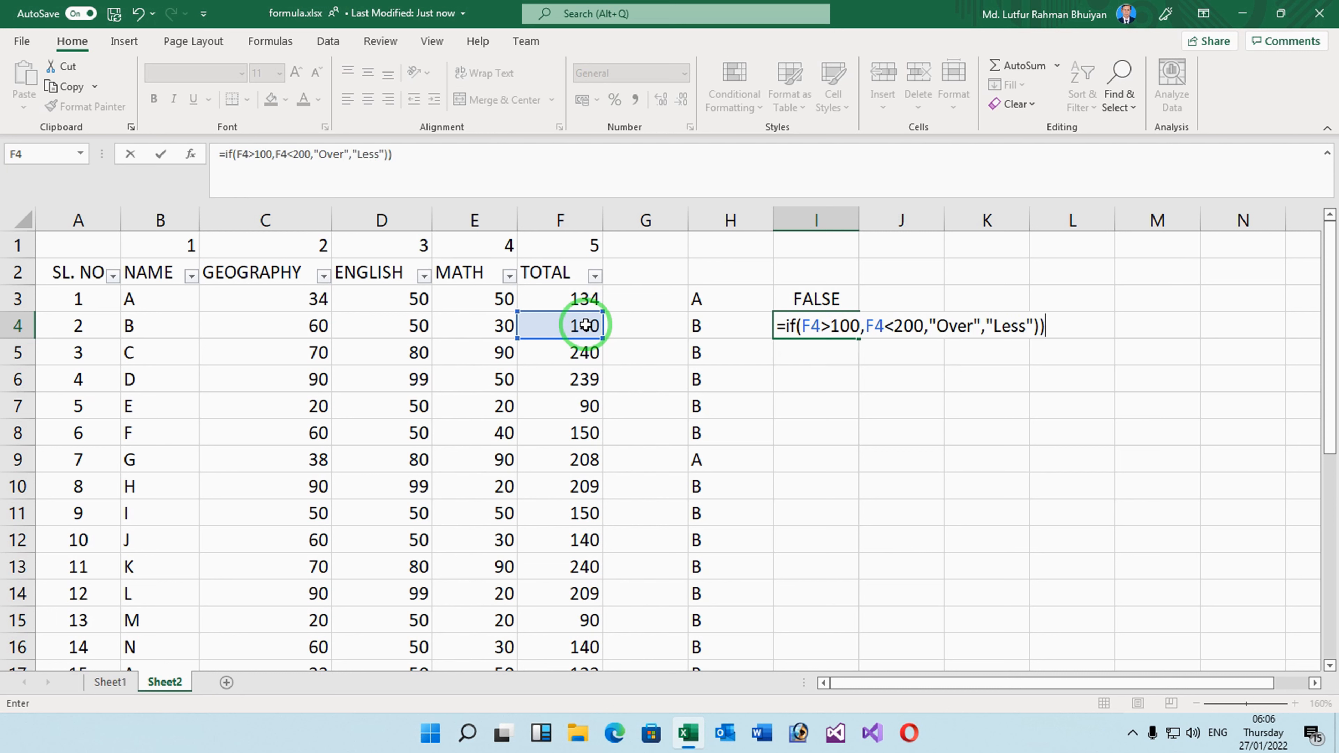
click(586, 325)
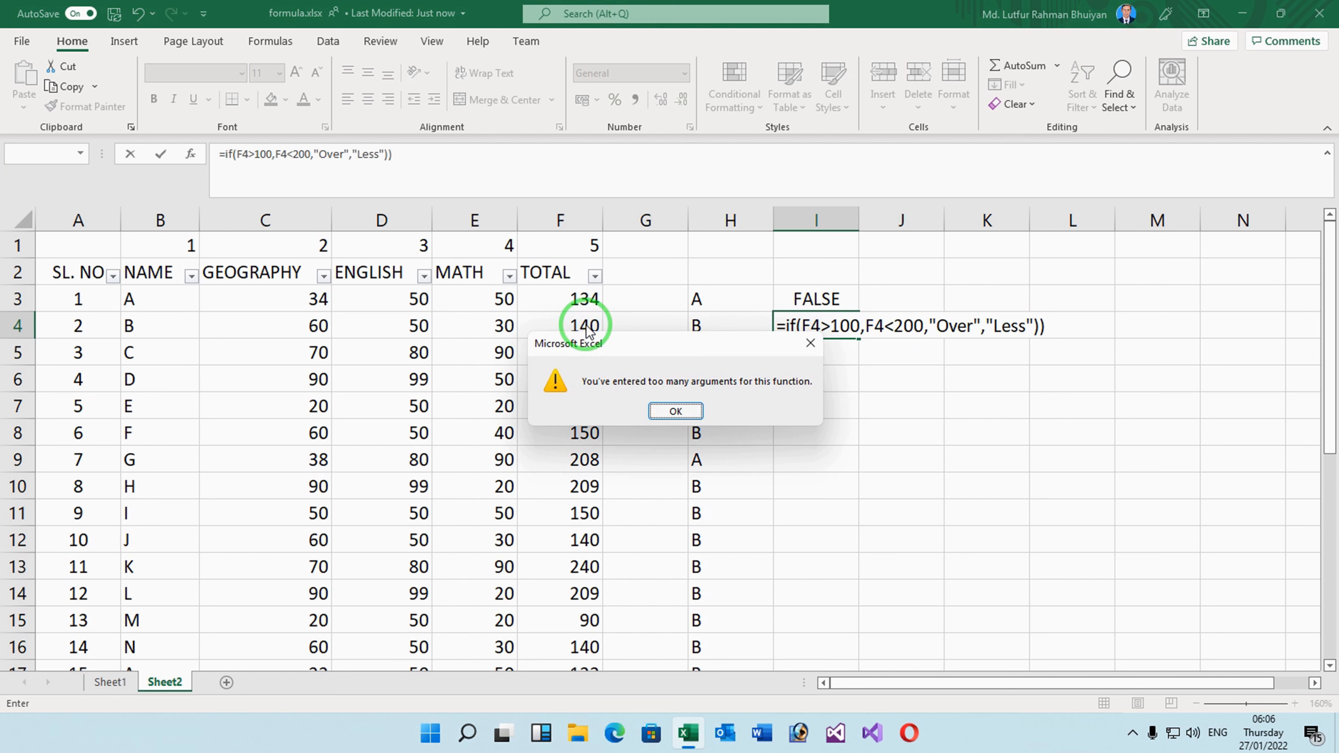
key(Return)
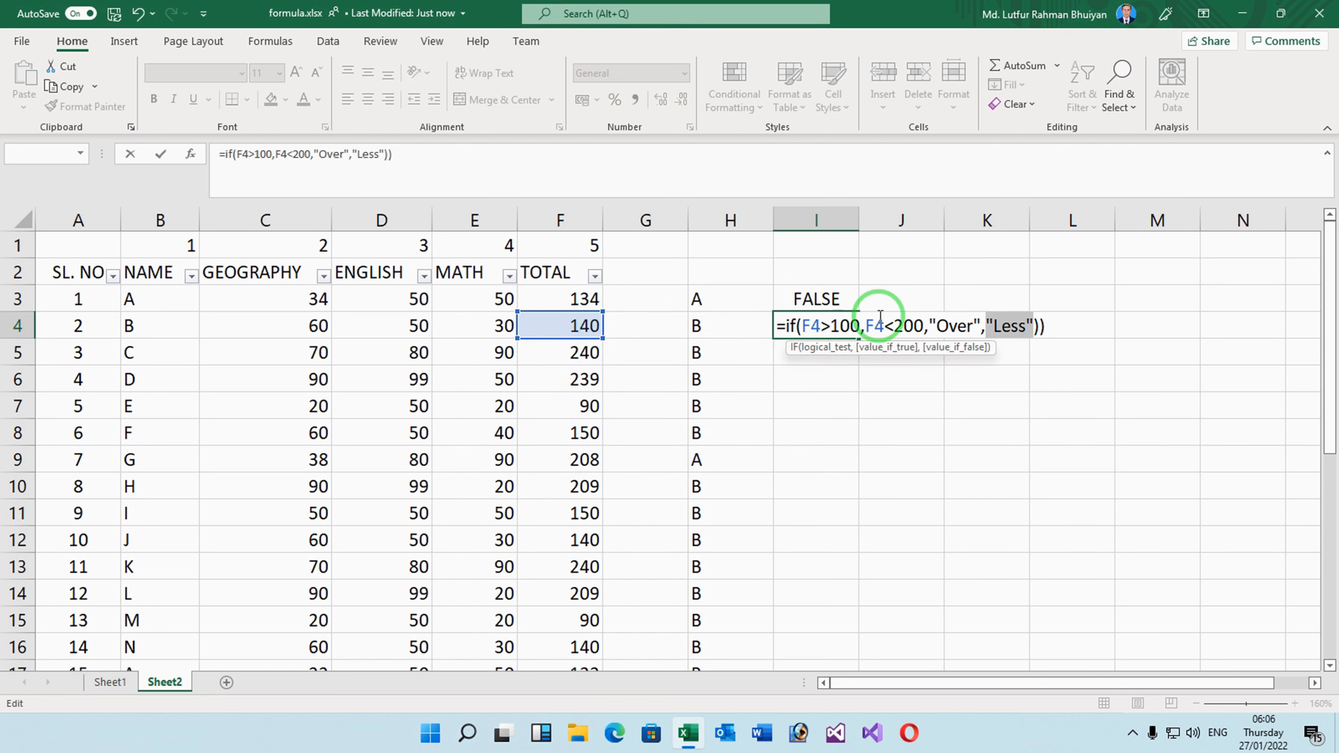
Insert "and(" before the F4>100 condition of the IF formula in I4
click(1036, 326)
click(801, 325)
text(and)
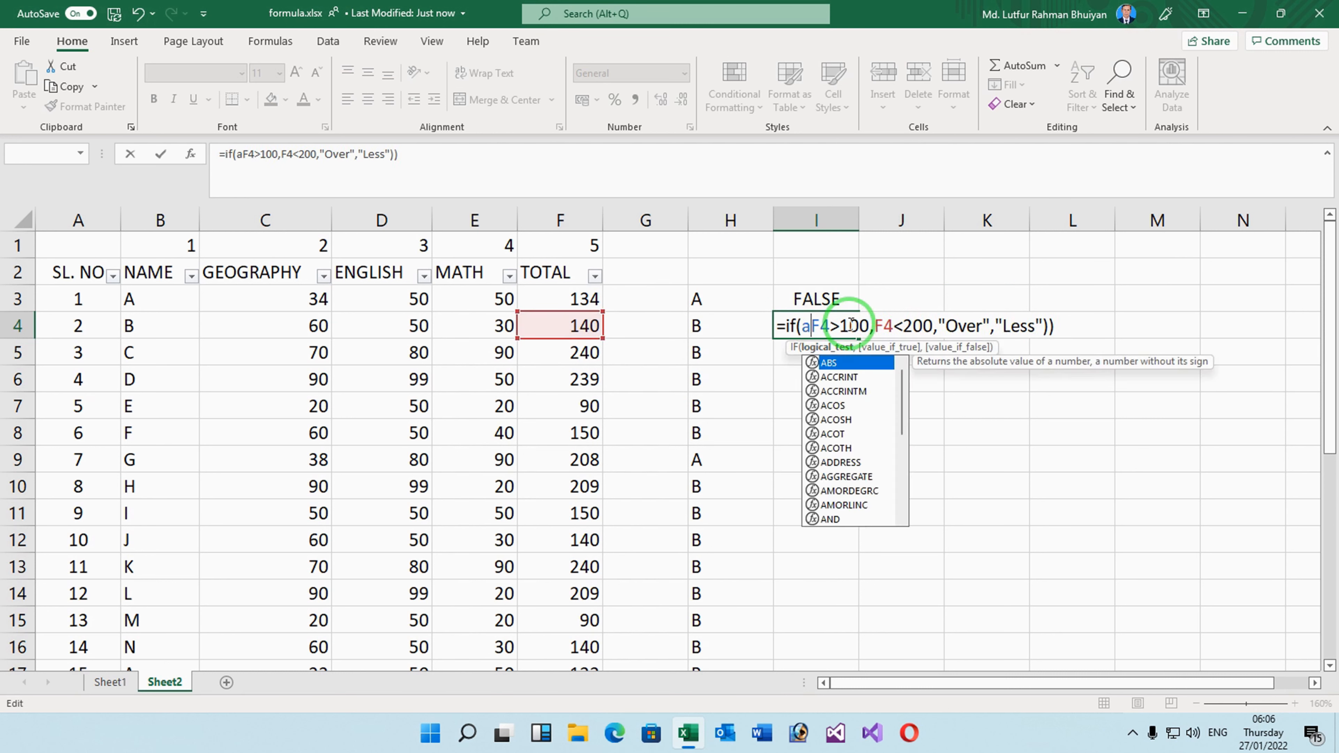
text(()
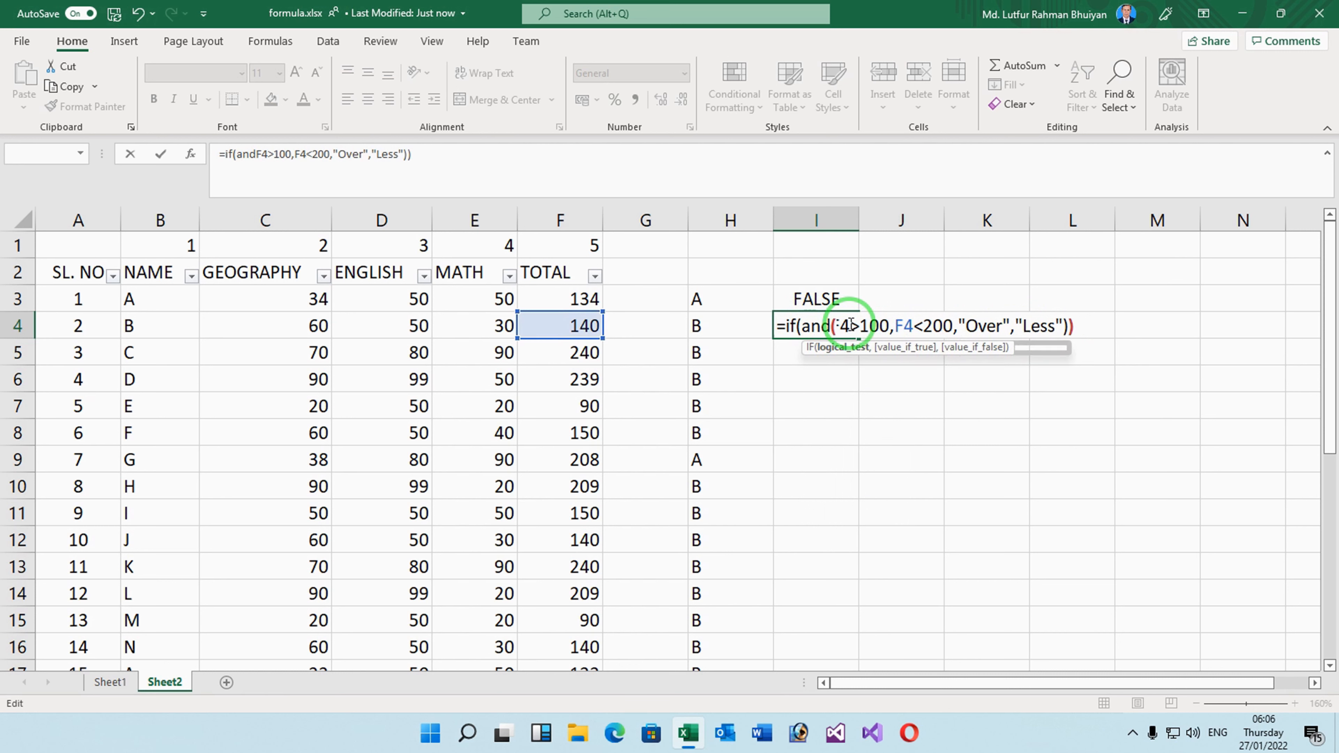
Insert "and(" before F4<200, add a closing parenthesis, and try to enter =if(and(F4>100,and(F4<200,"Over","Less"))) in I4
click(916, 327)
text(and)
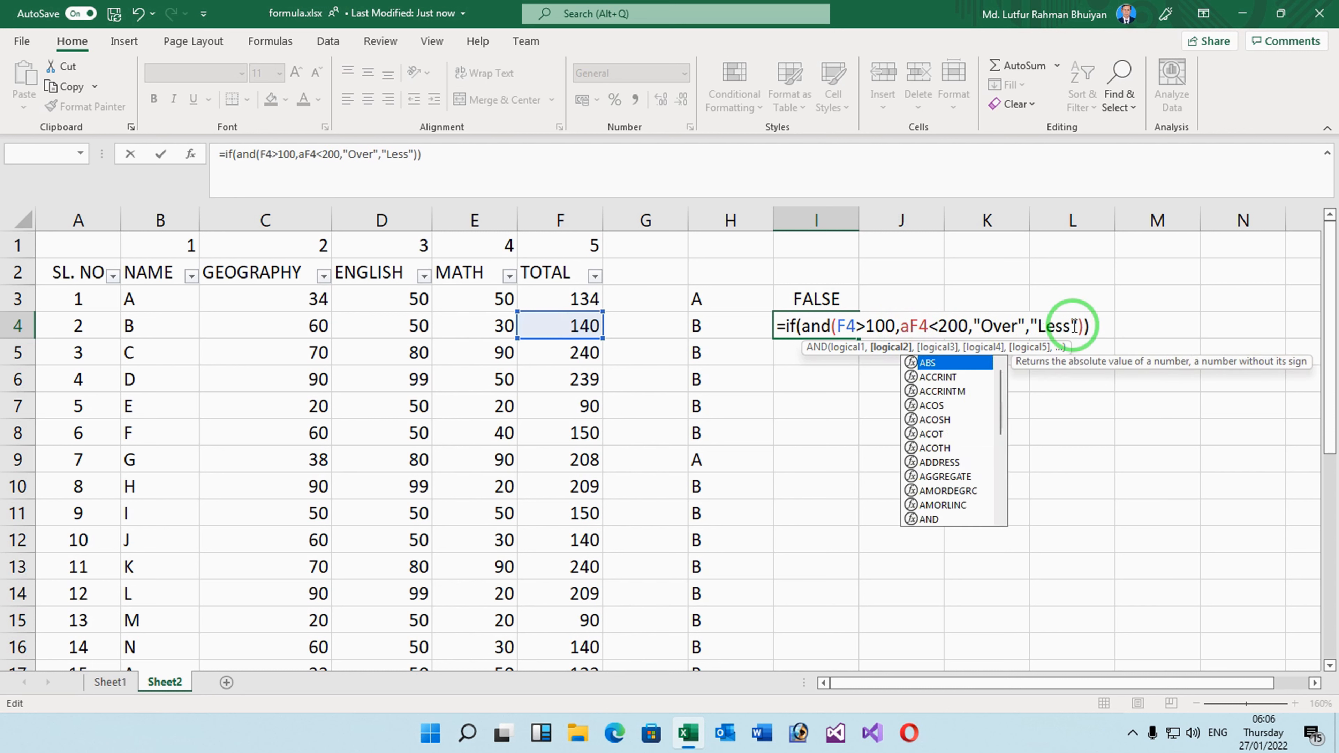
text(()
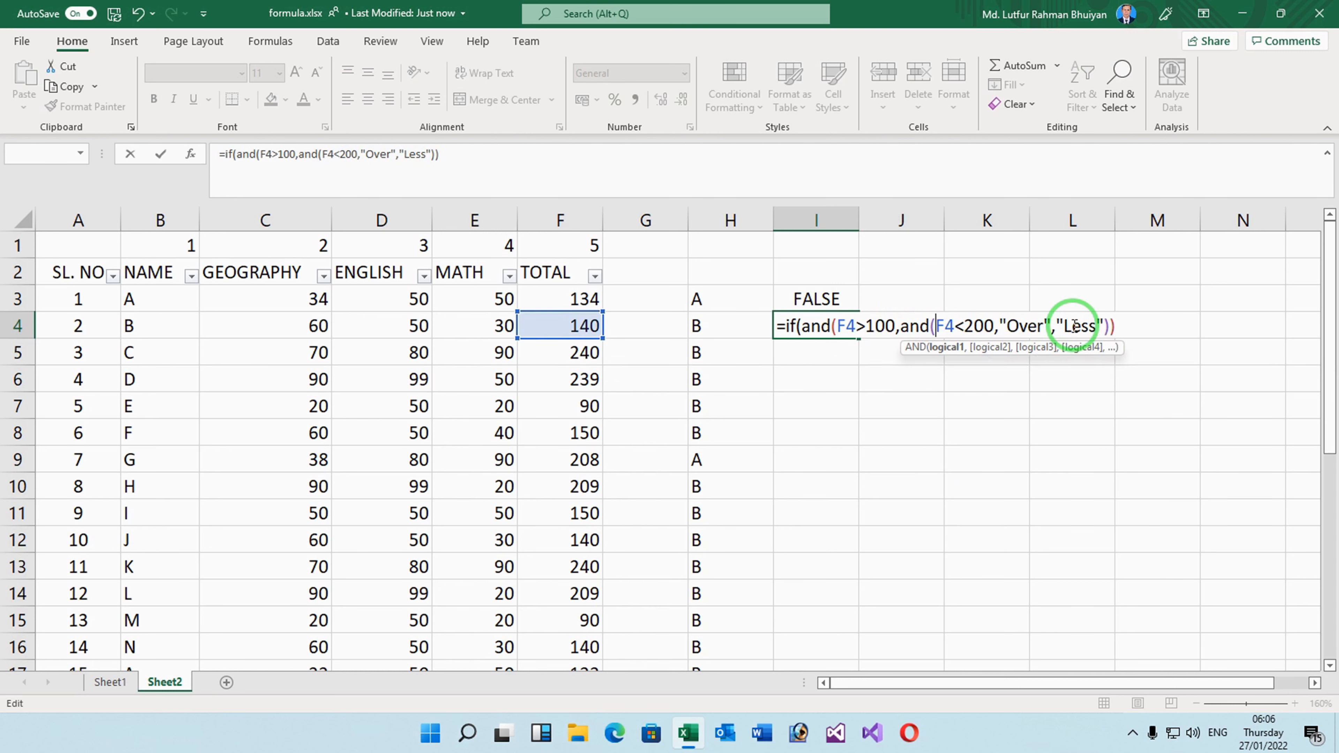
click(1107, 327)
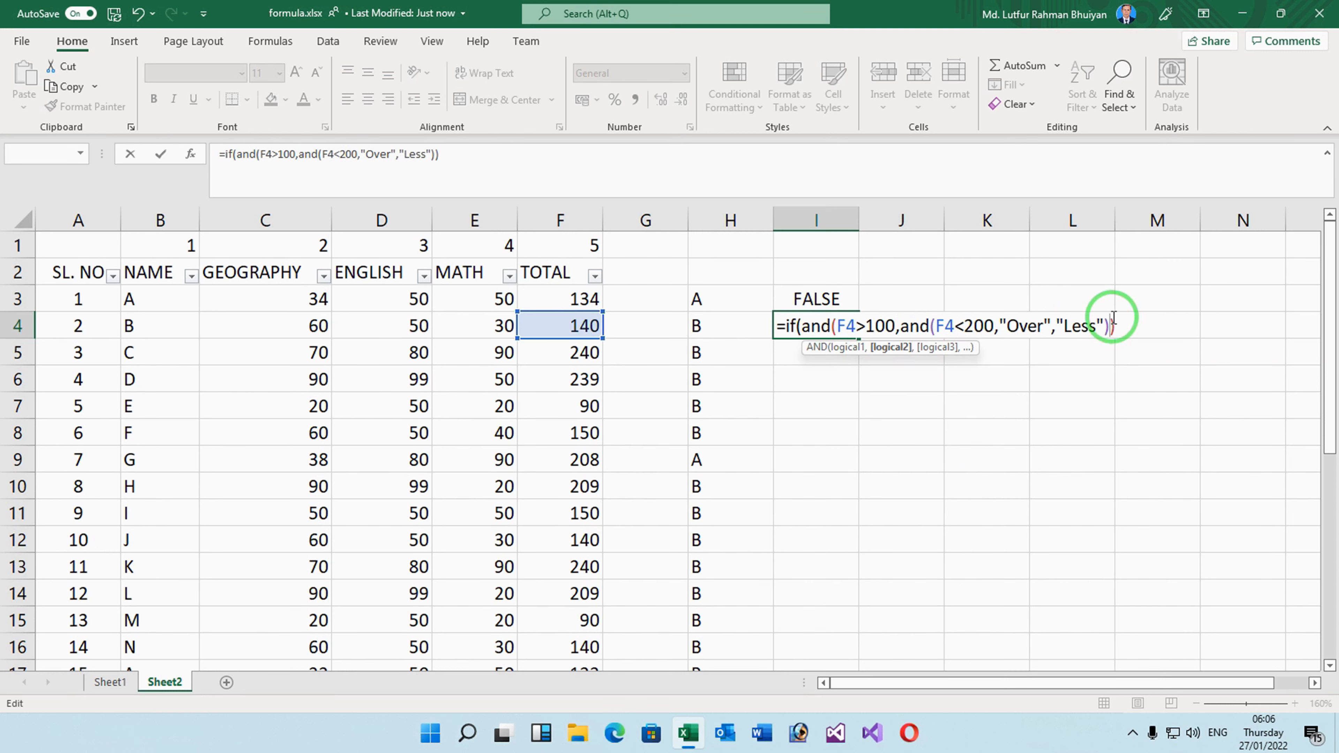
text())
key(Return)
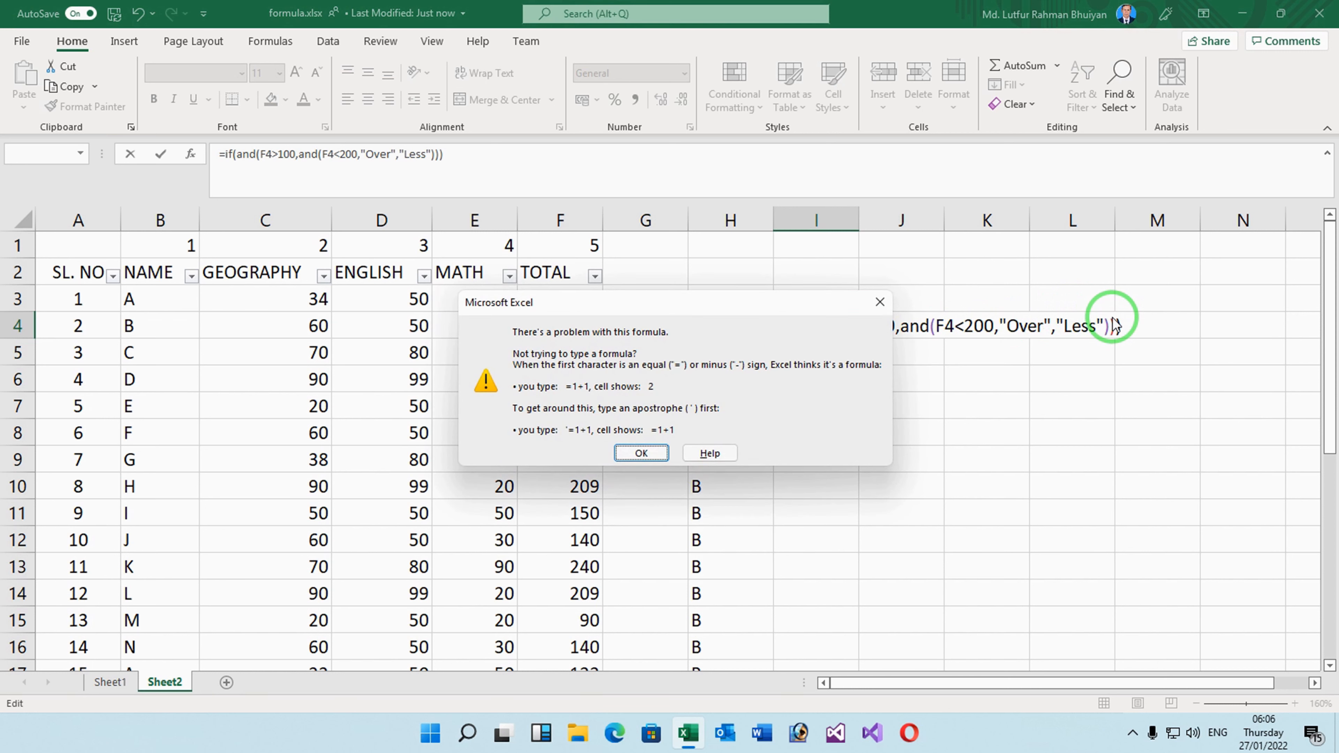
click(640, 452)
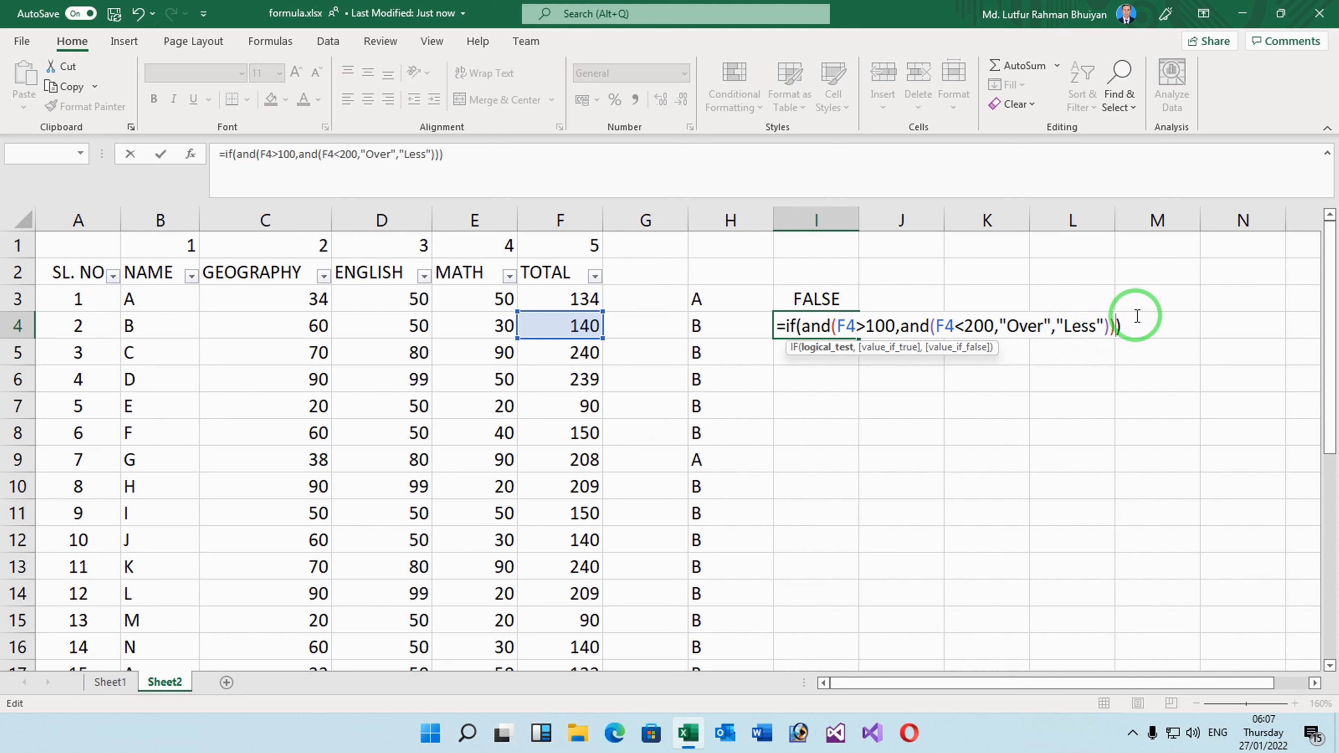
Try to enter the nested IF formula in I4 again with an extra closing parenthesis
click(1124, 323)
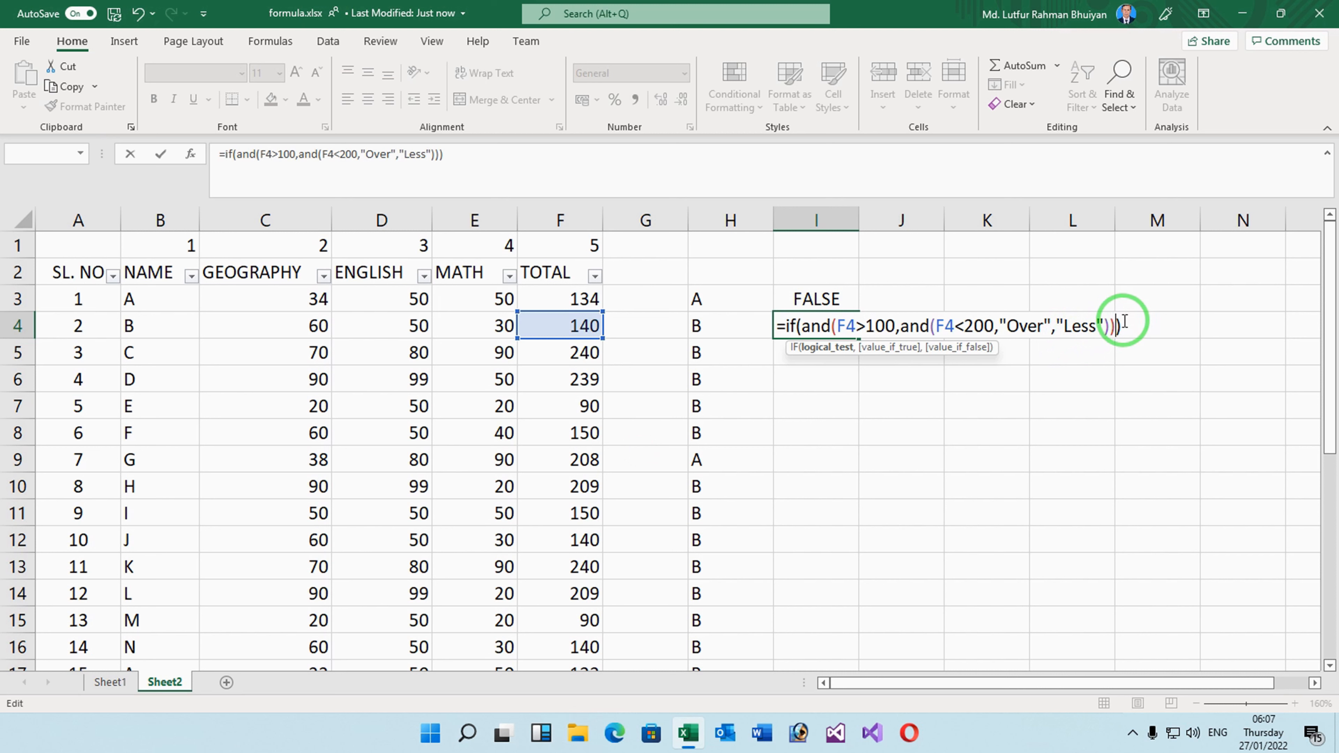
key(Return)
key(Return)
text())
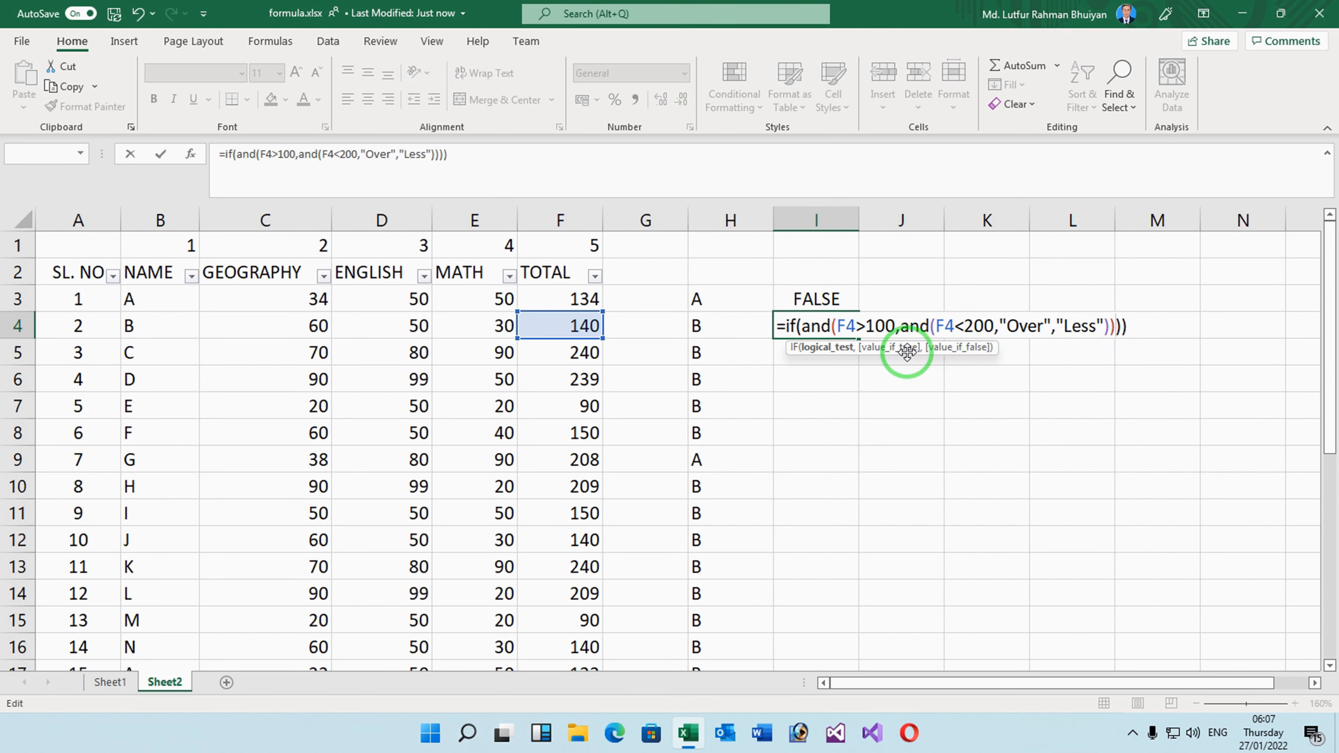
click(920, 325)
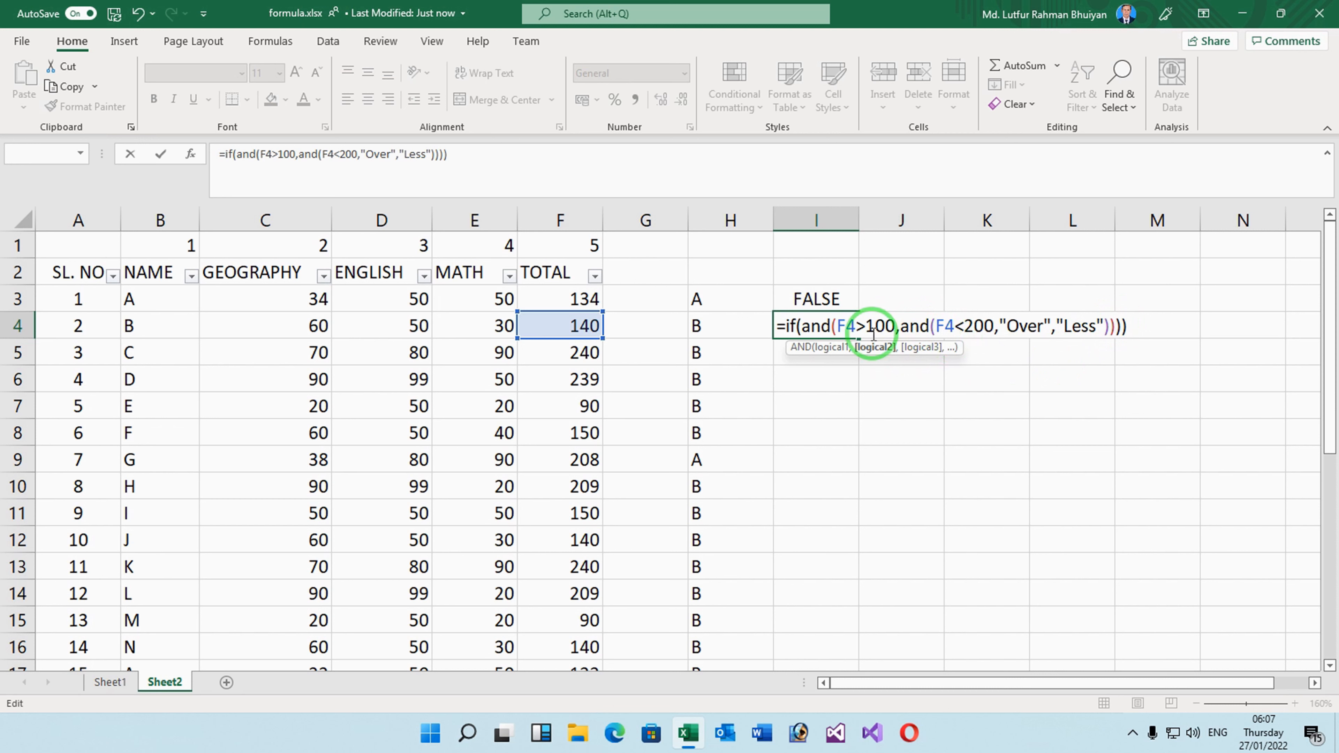
click(717, 333)
key(Return)
click(716, 331)
key(Return)
click(956, 331)
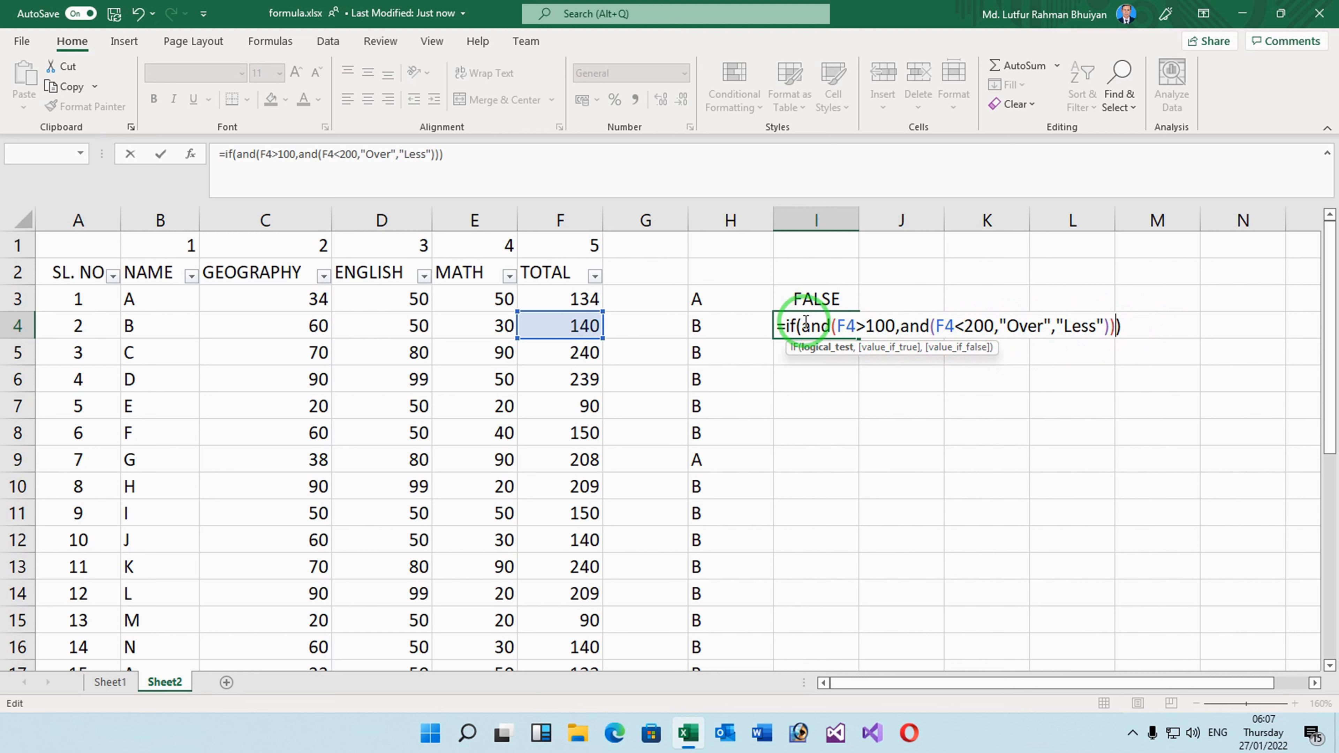
Remove the IF wrapper from the formula in I4 and enter it as =AND(F4>100,AND(F4<200,"Over","Less"))
click(833, 329)
key(BackSpace)
key(BackSpace)
key(BackSpace)
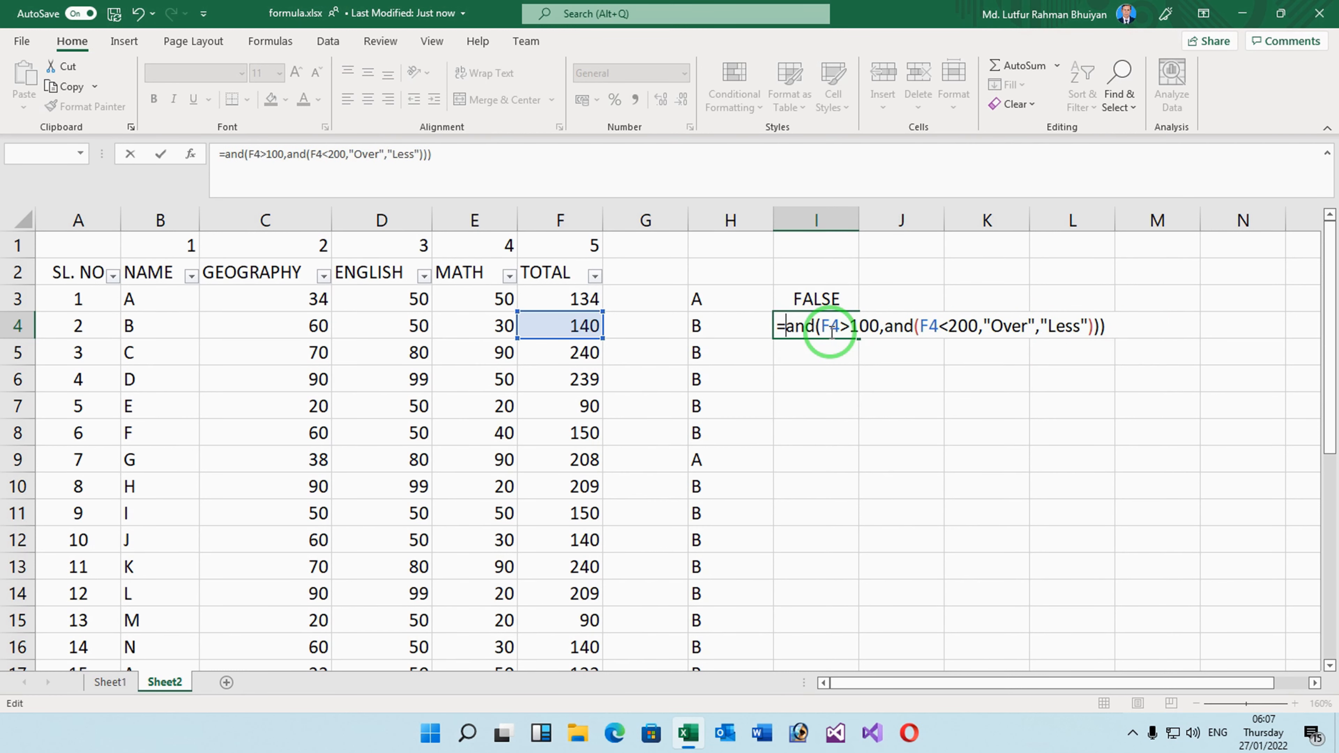
key(Return)
key(Return)
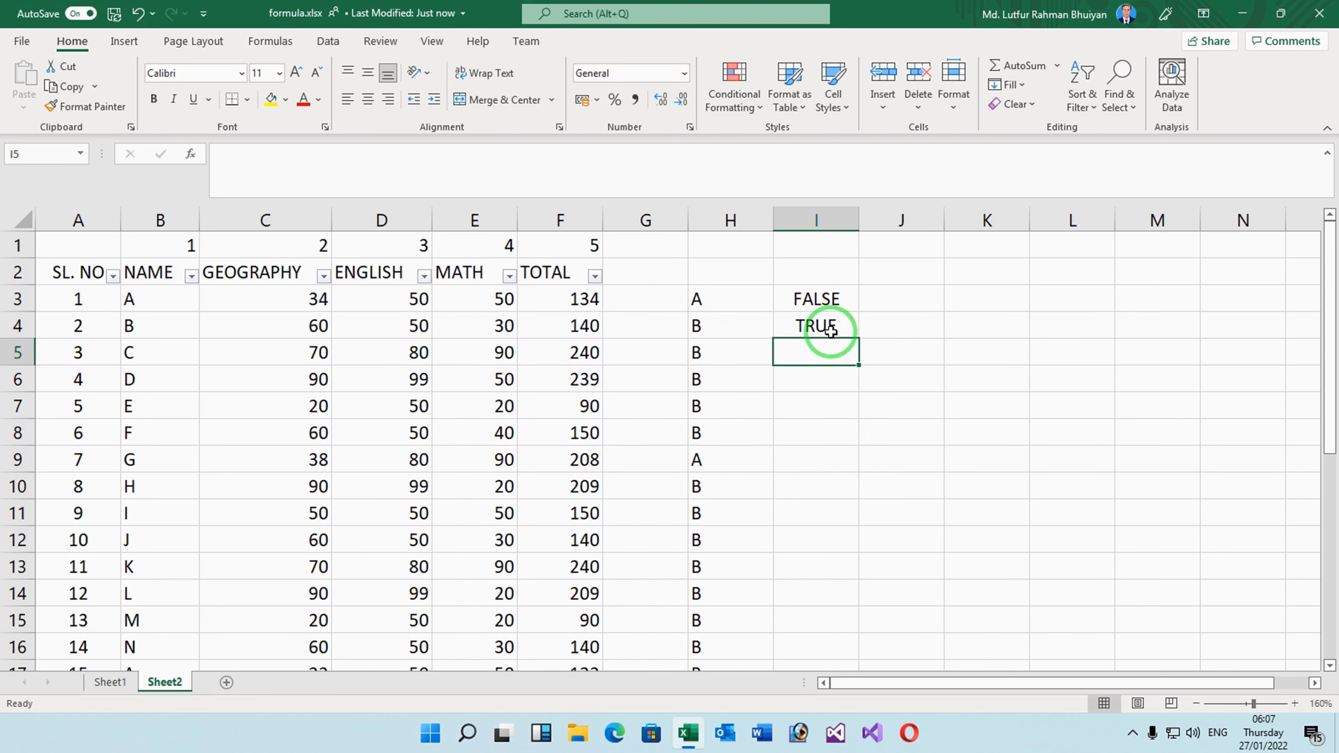
Remove the "Over" and "Less" arguments from the AND formula in I4
click(829, 330)
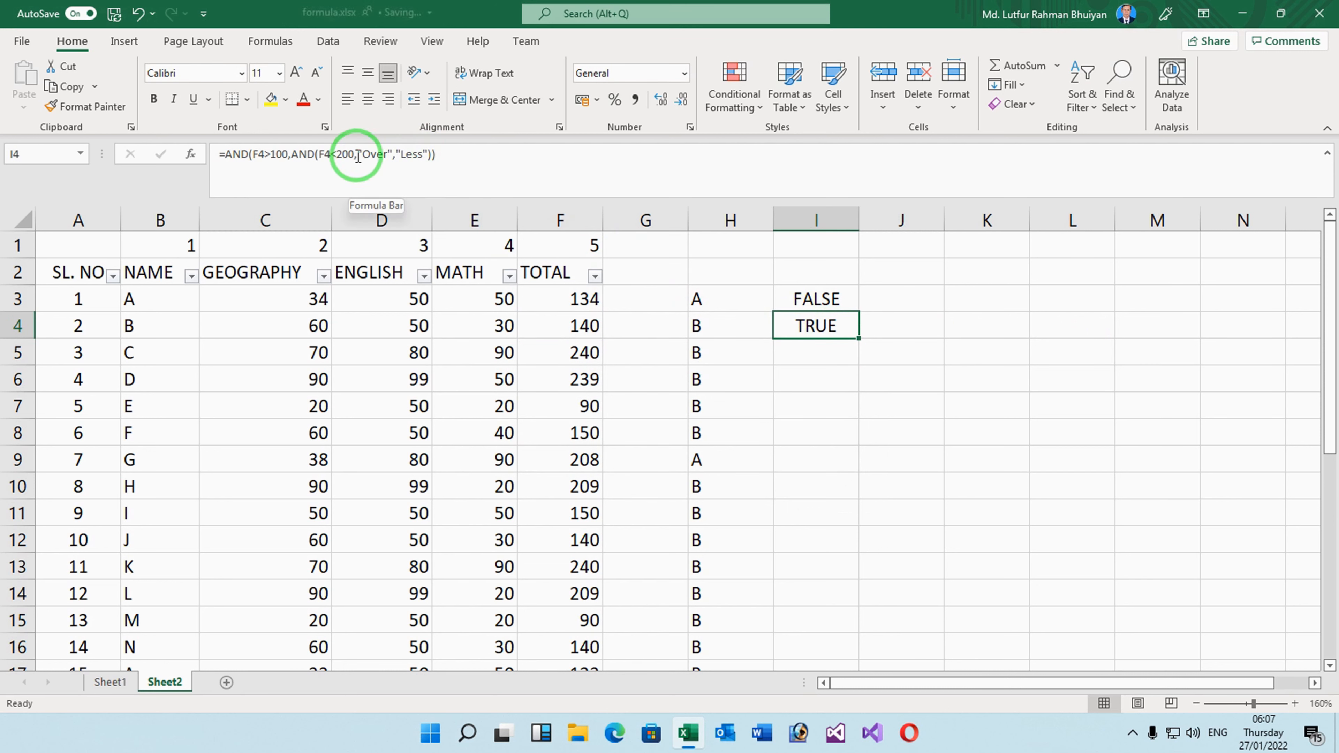
drag(354, 154, 429, 152)
key(BackSpace)
key(Return)
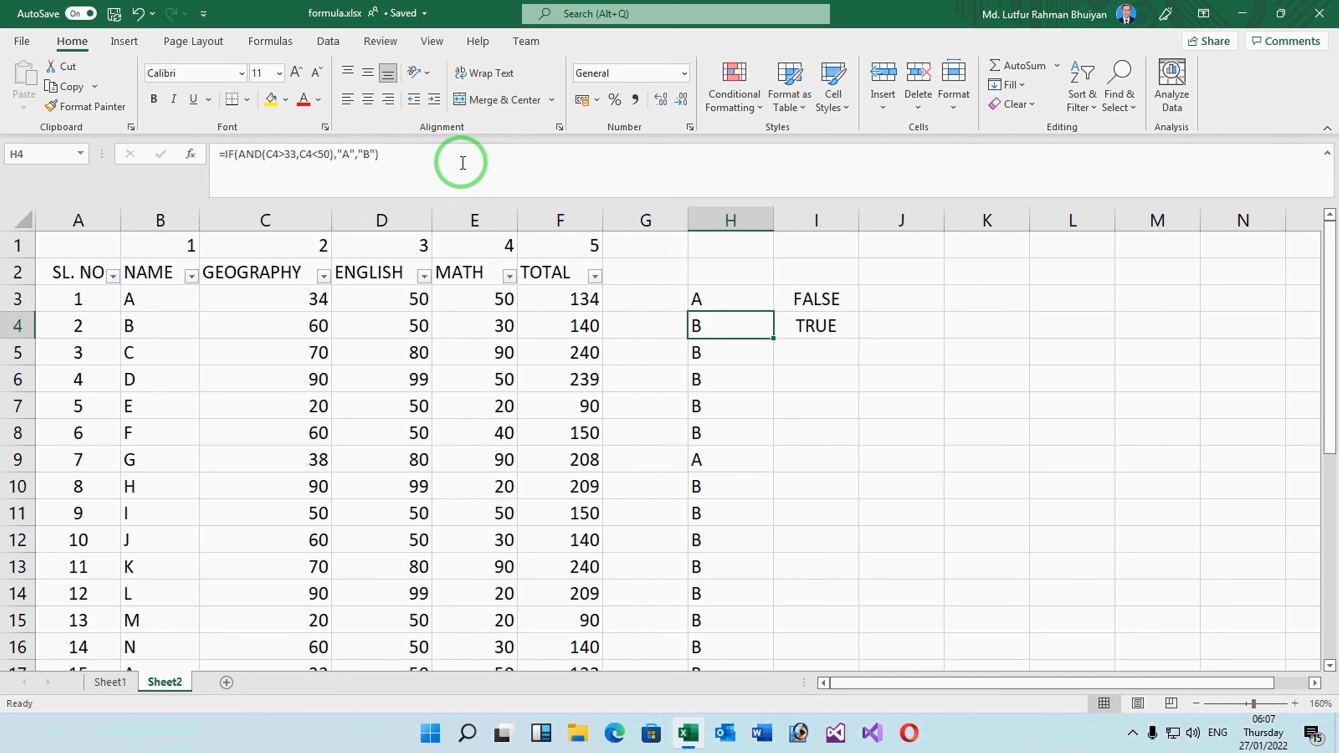
Copy the formula text =IF(AND(C4>33,C4<50),"A","B") from H4 and enter it in I5
drag(463, 159, 113, 159)
key(ctrl+c)
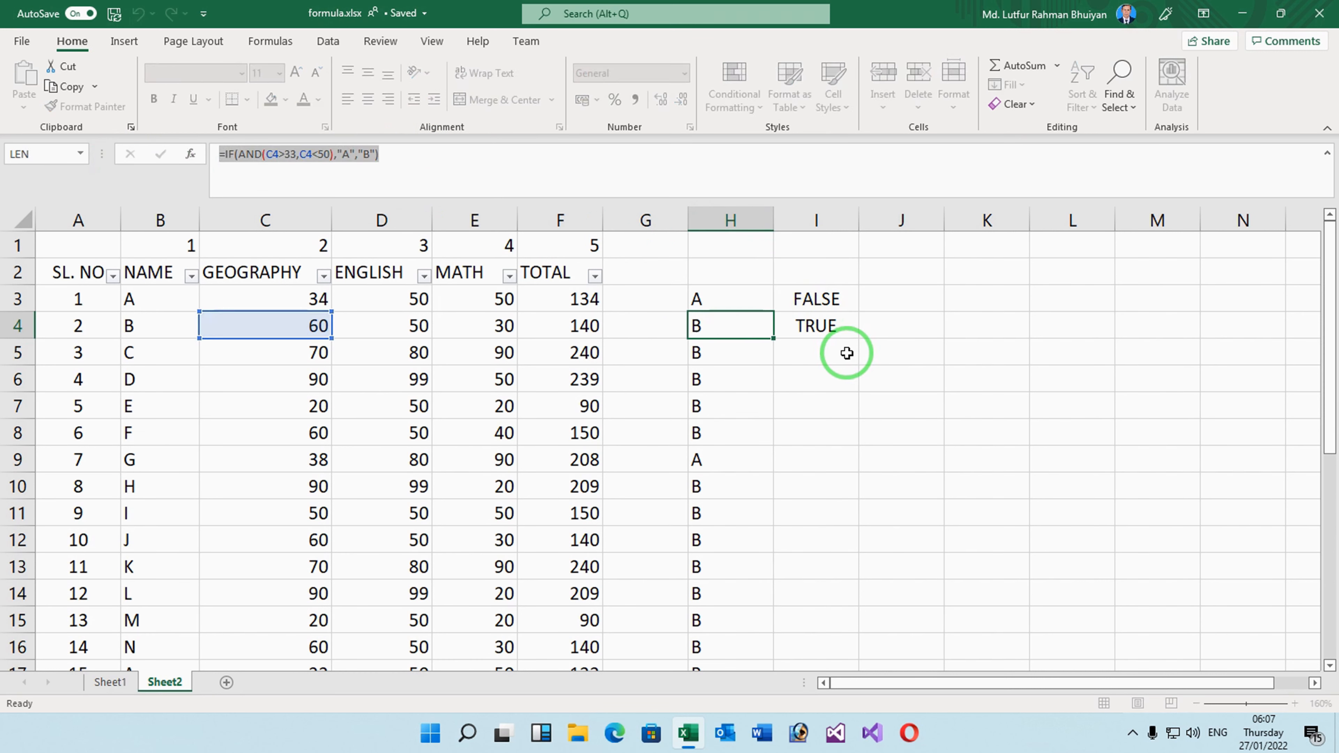
click(828, 351)
click(361, 171)
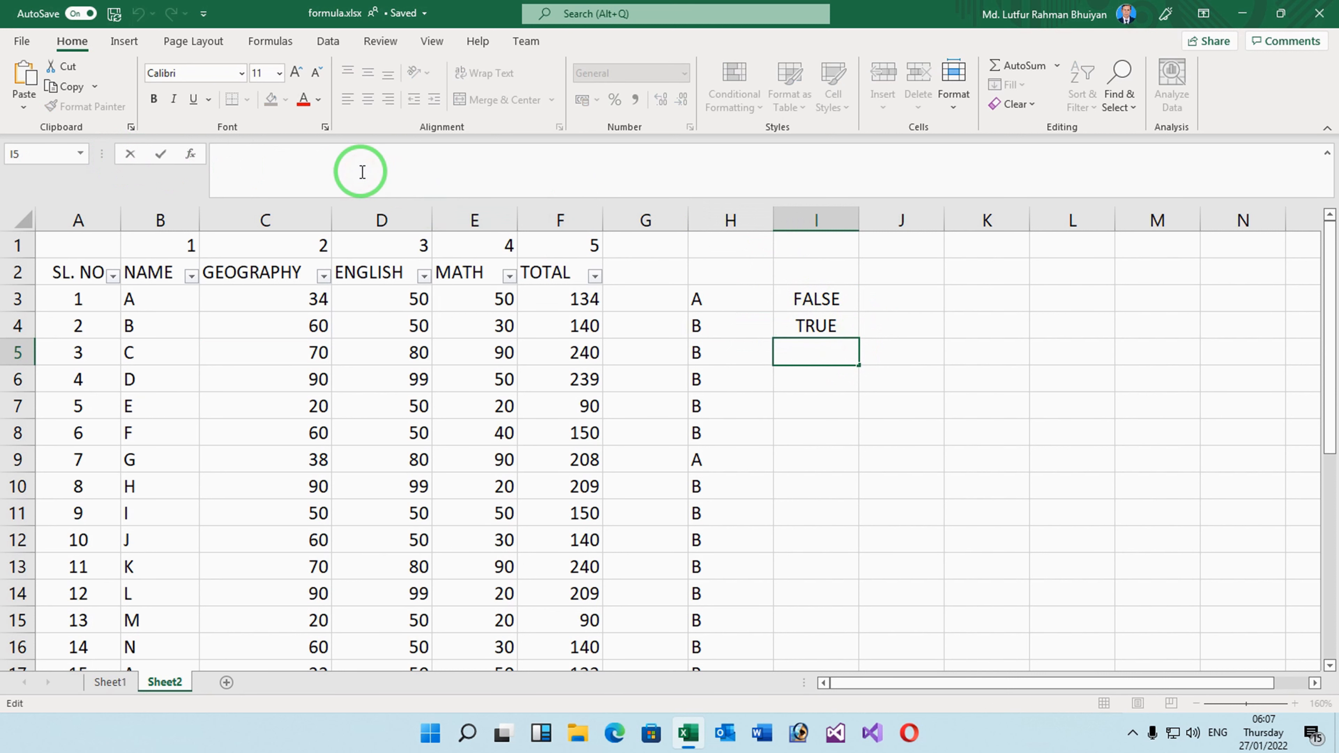
key(ctrl+v)
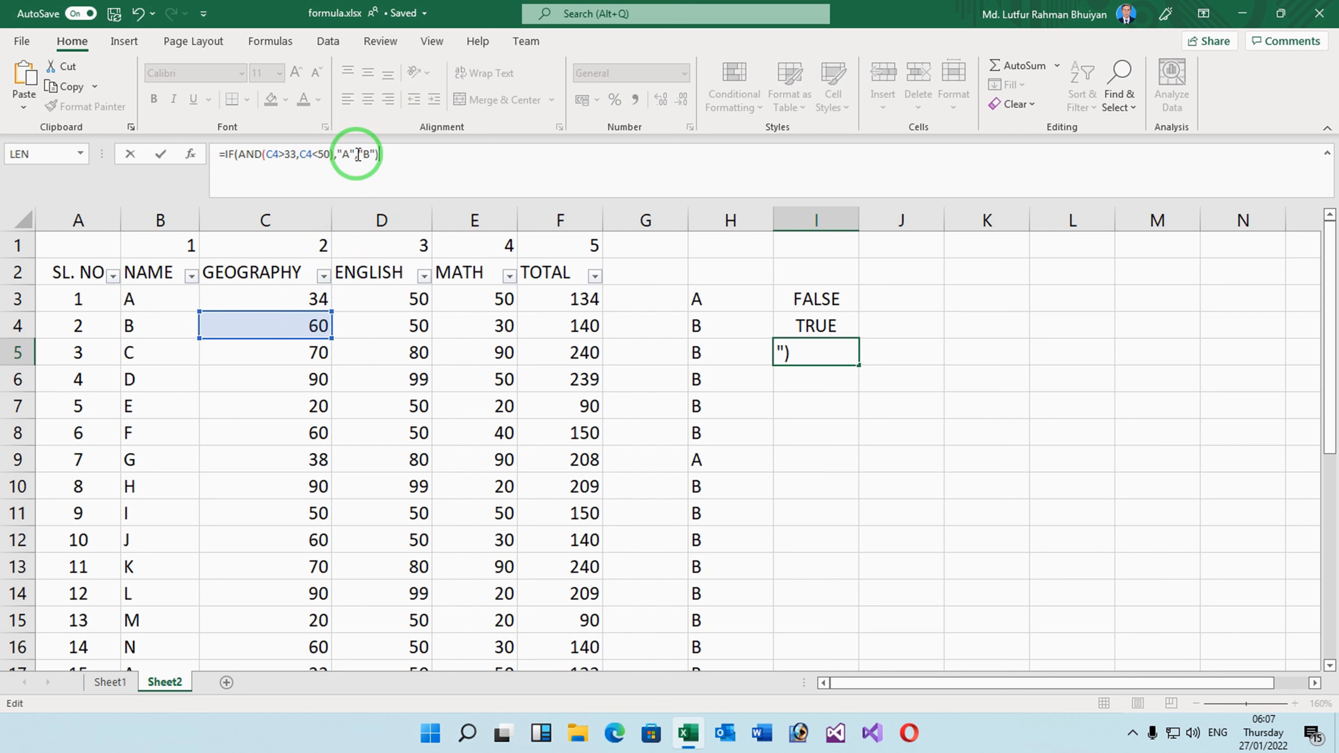
key(Return)
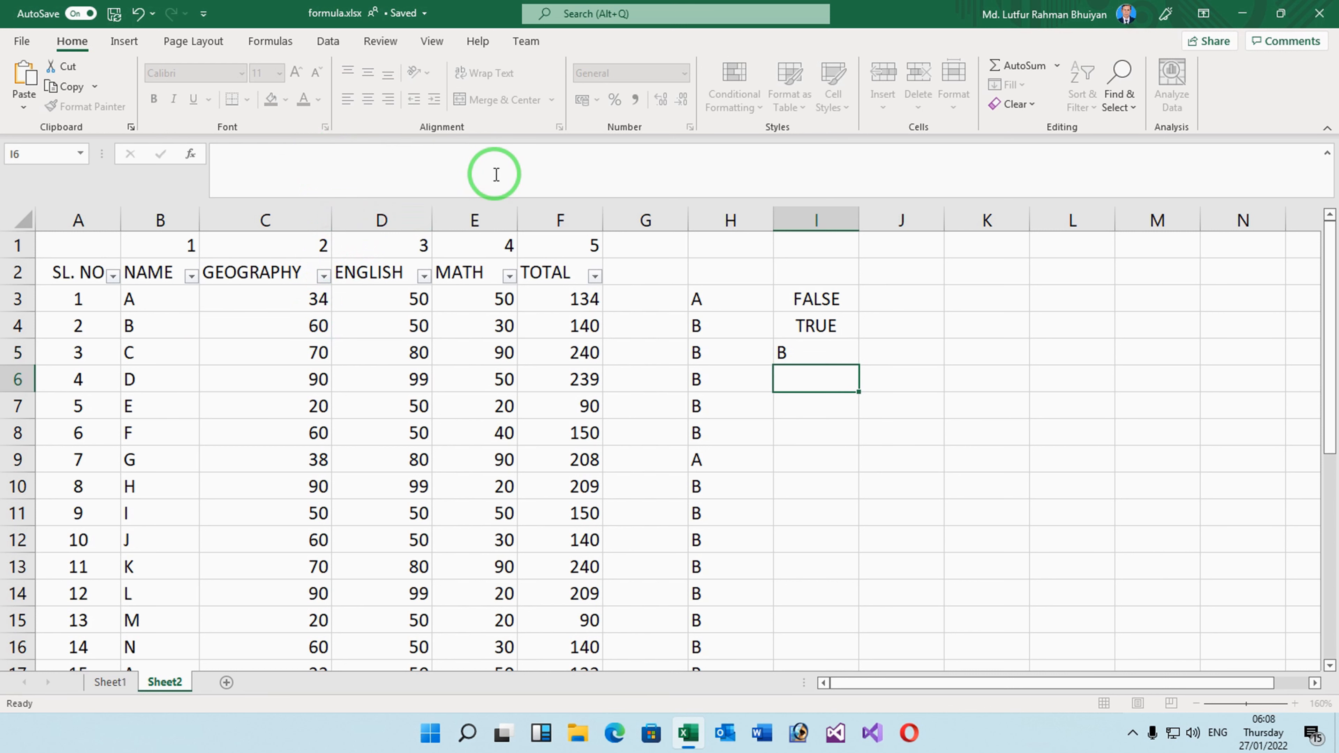
Set student B's Geography mark in C4 to 40 and check the IF formula in I5
click(810, 354)
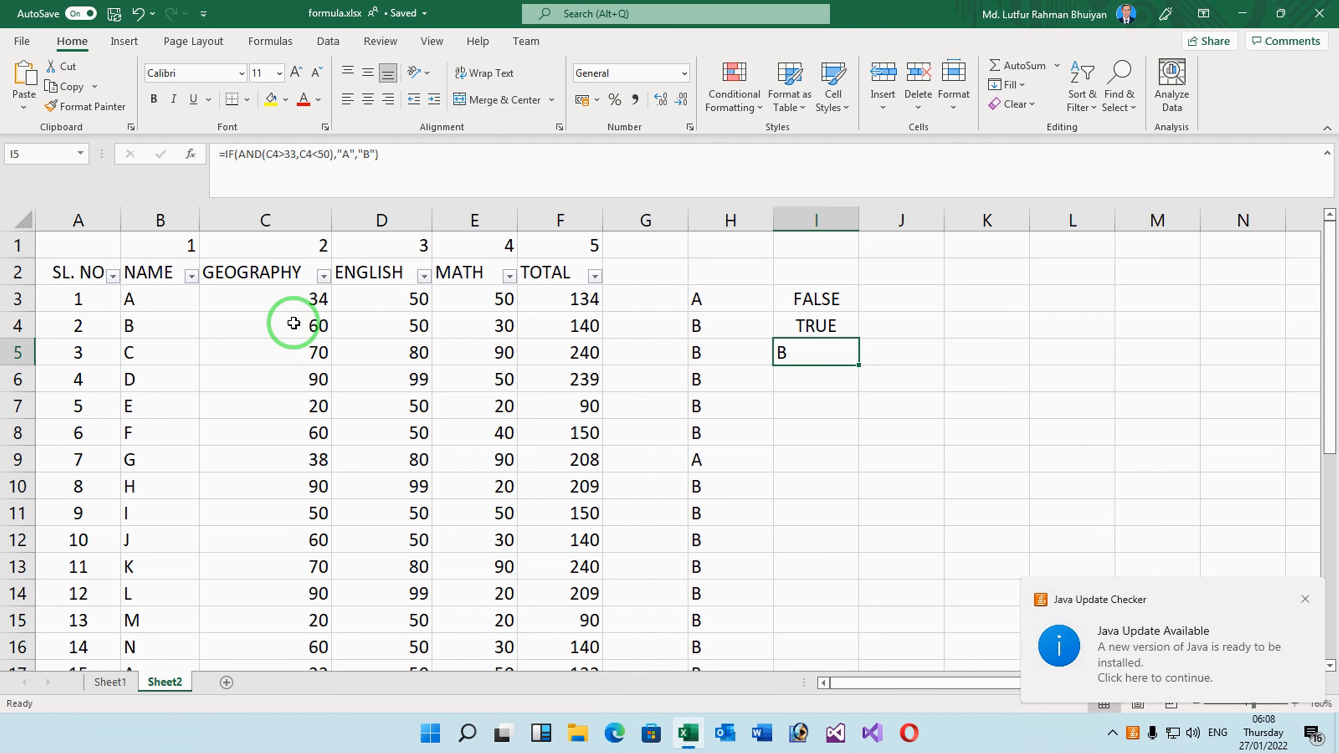
click(294, 323)
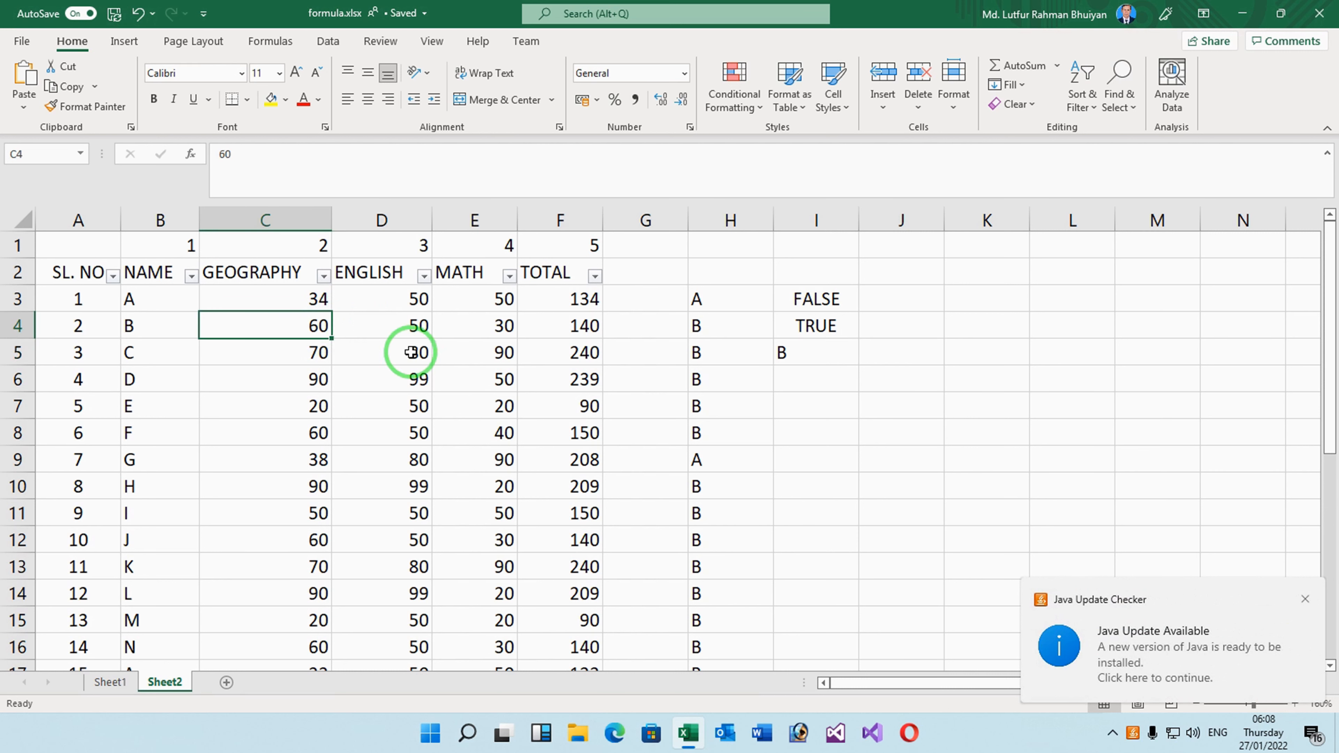
text(40)
key(Return)
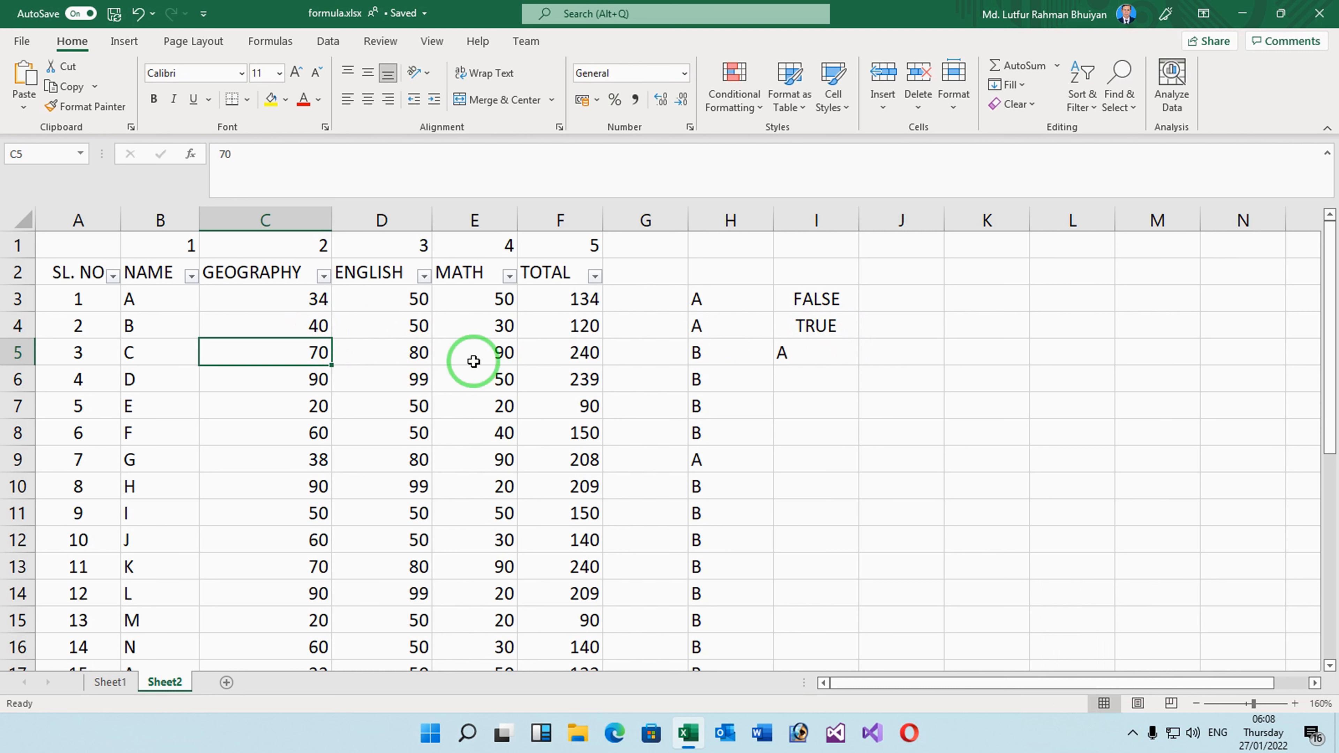
click(817, 350)
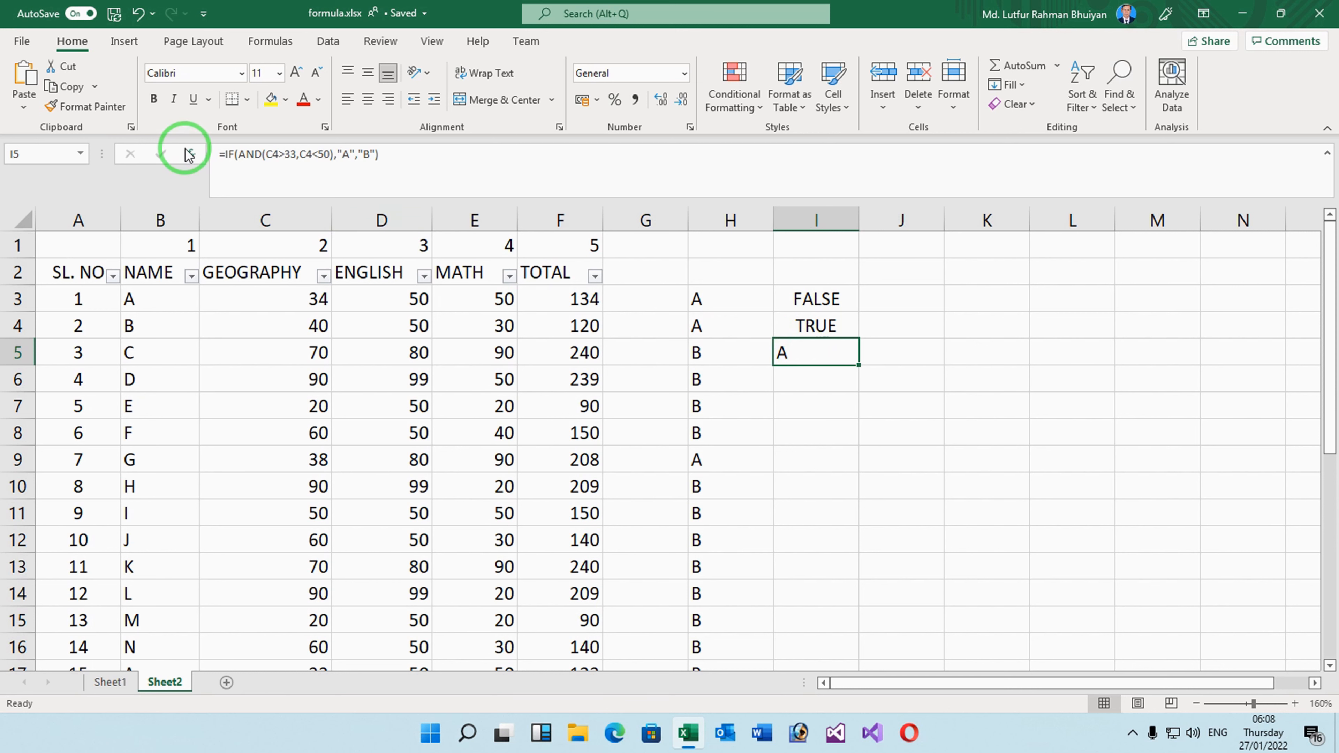
click(821, 422)
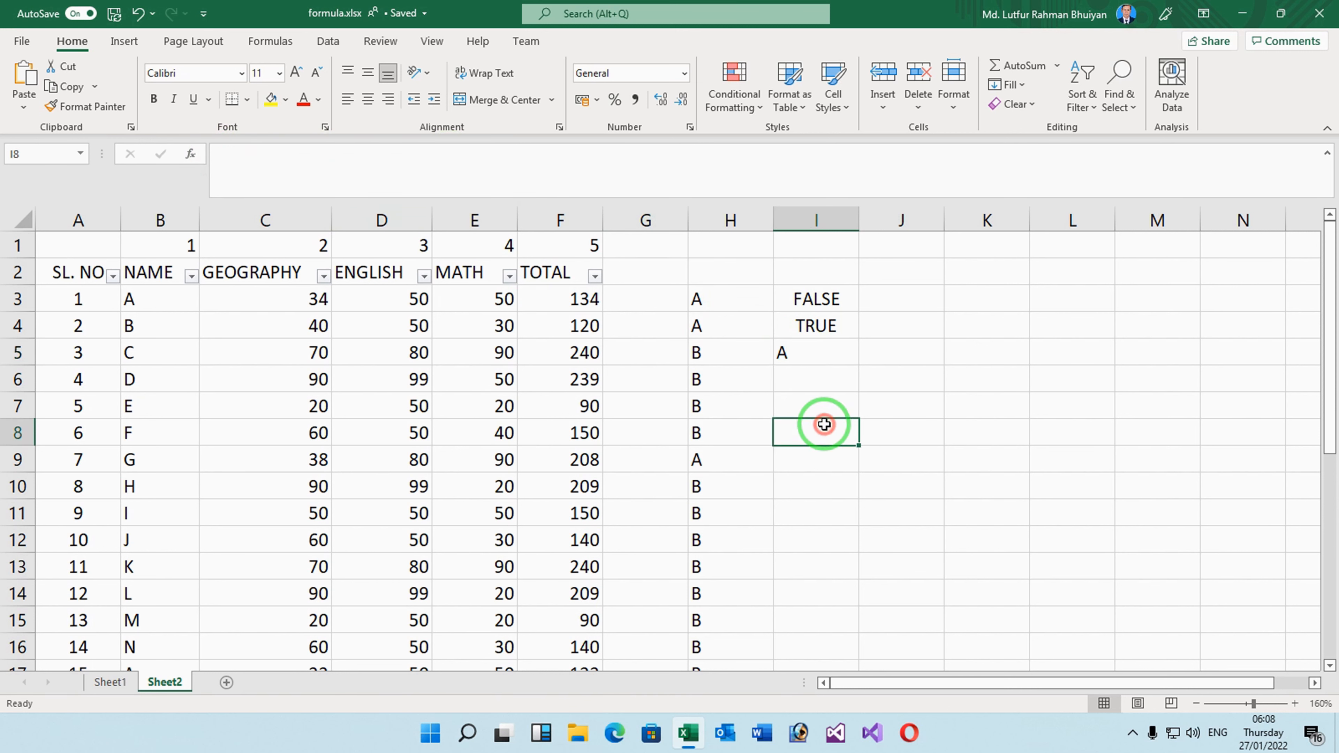